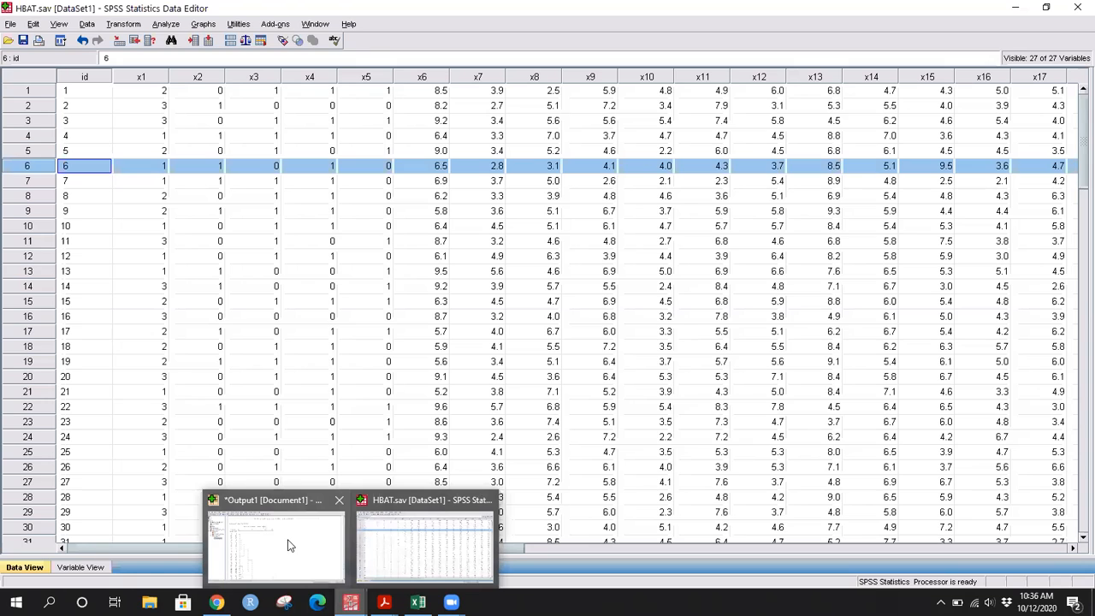
# Switch to the Excel Workings workbook and compare the % Change values of the four-cluster and three-cluster solutions
pyautogui.click(289, 545)
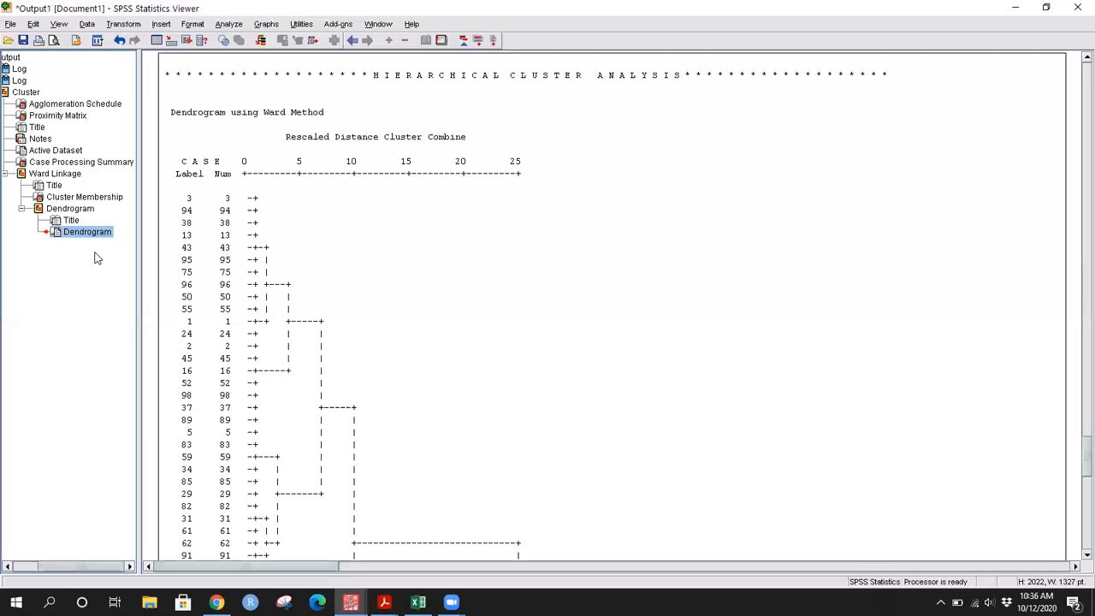
pyautogui.moveTo(417, 602)
pyautogui.click(447, 524)
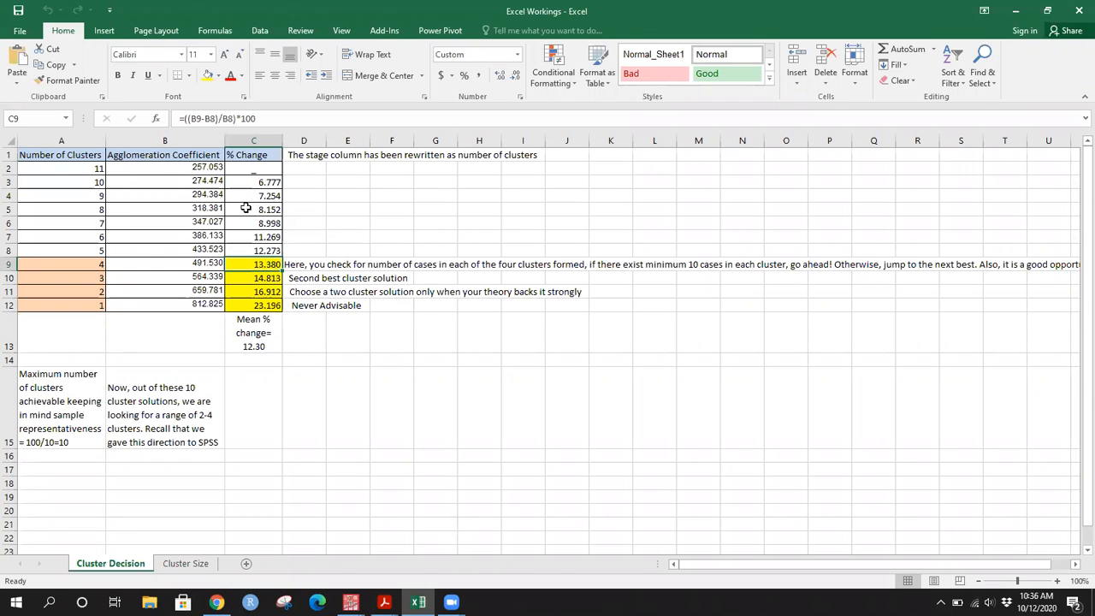
pyautogui.click(97, 265)
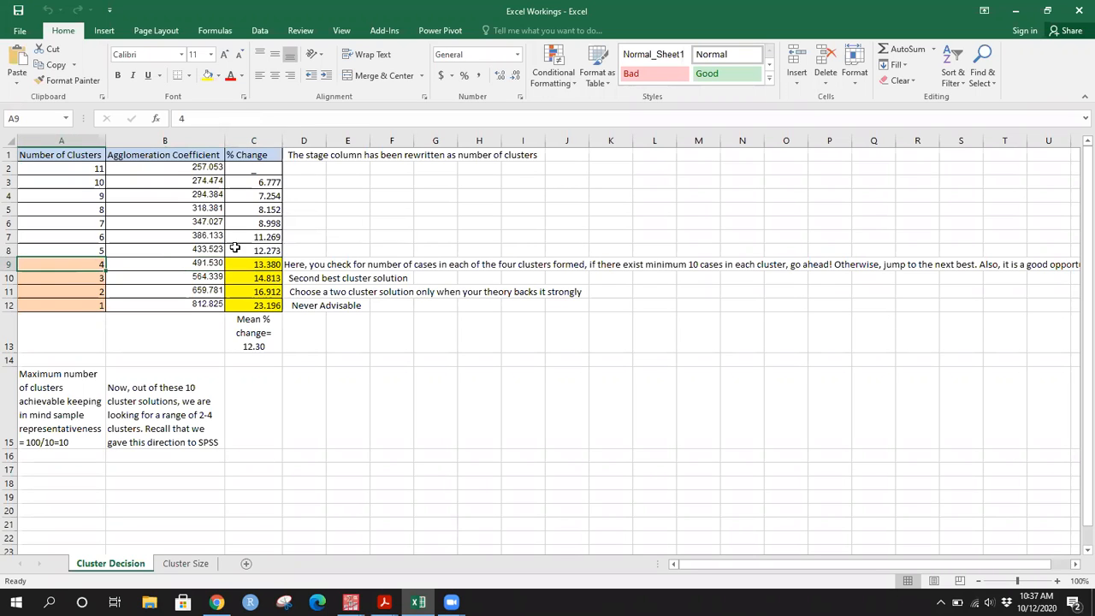
pyautogui.click(257, 264)
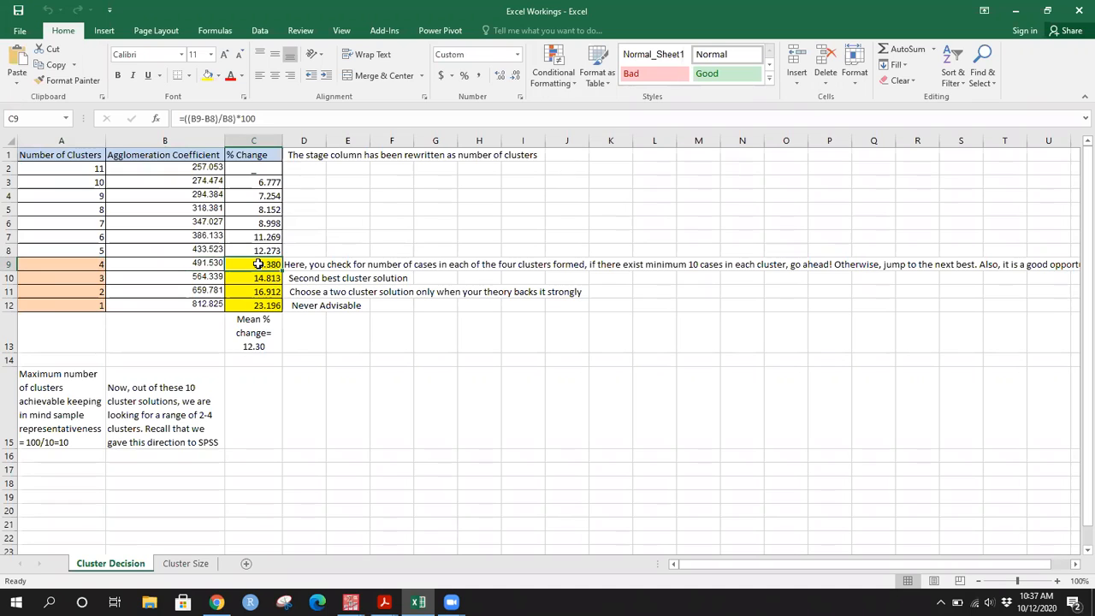
pyautogui.click(260, 279)
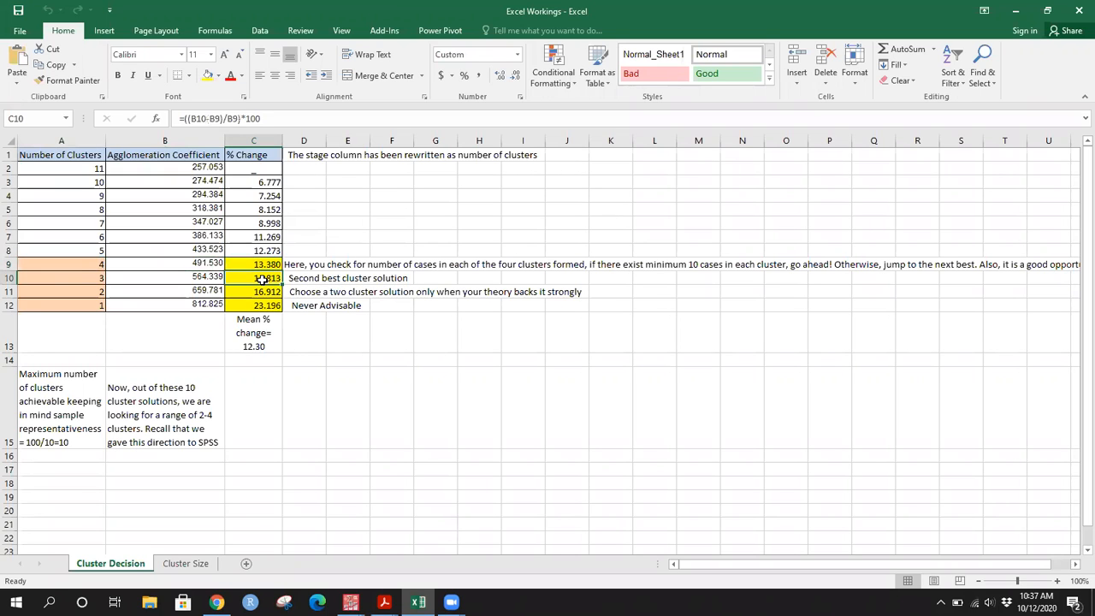
pyautogui.click(257, 265)
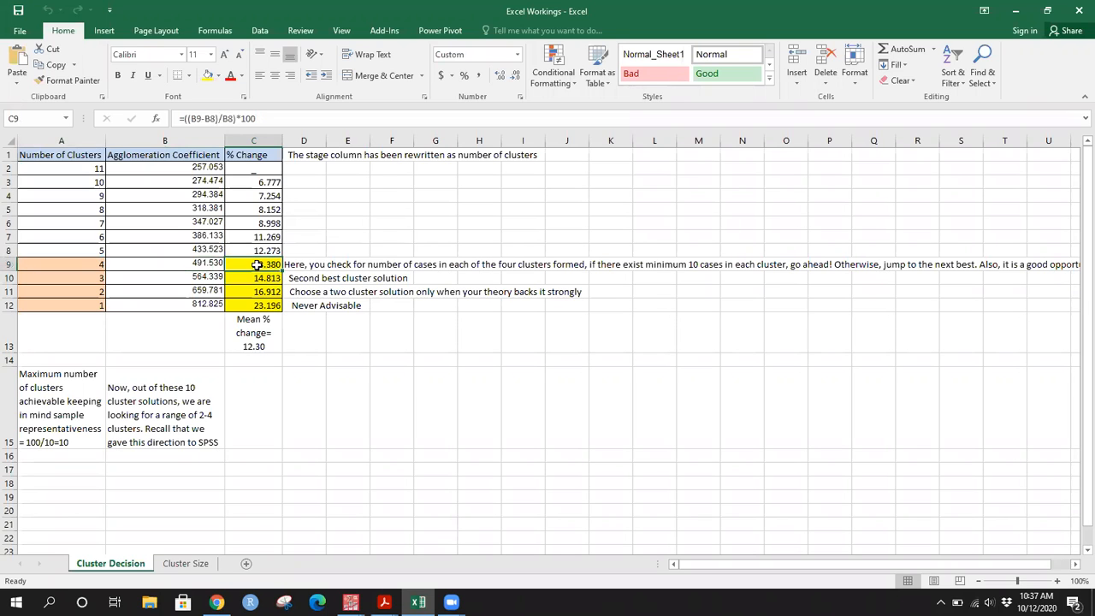
# Examine the number of cases in each cluster of the four-cluster solution on the Cluster Size sheet
pyautogui.click(184, 564)
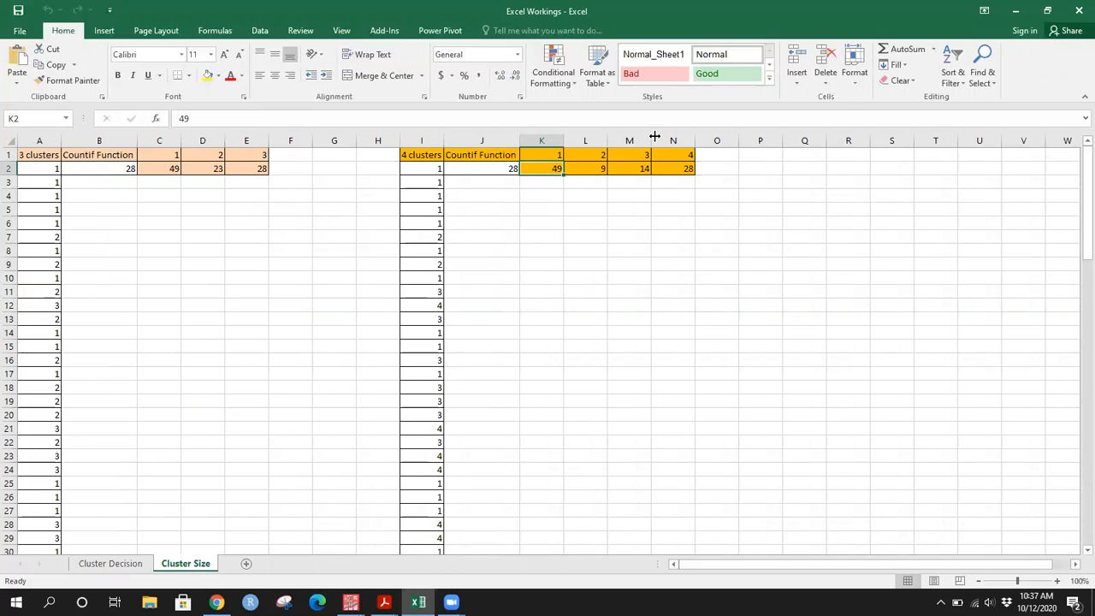
pyautogui.click(595, 168)
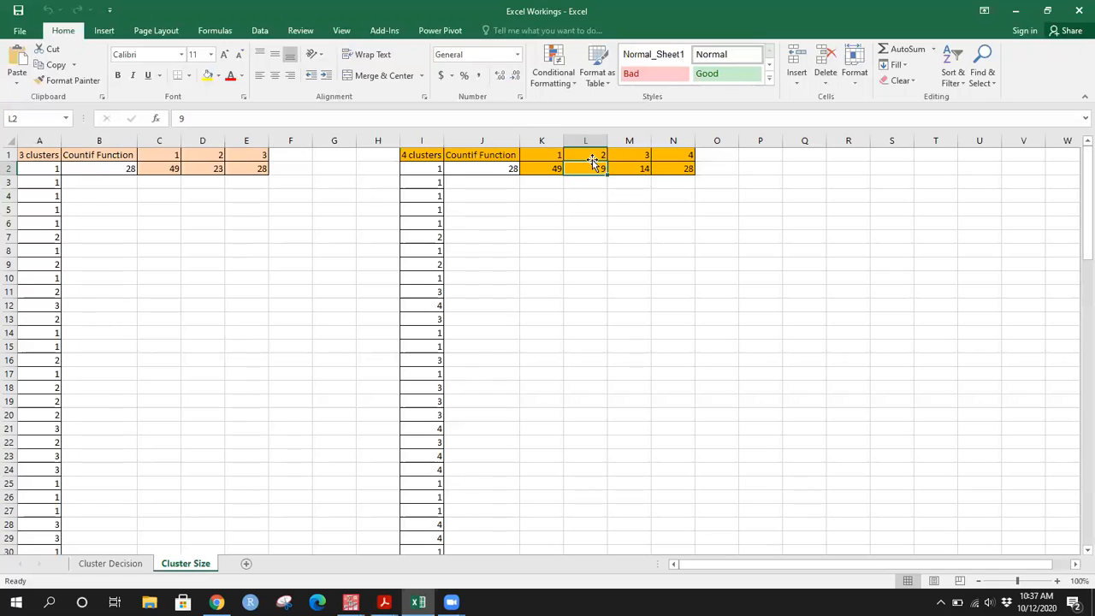
pyautogui.click(594, 161)
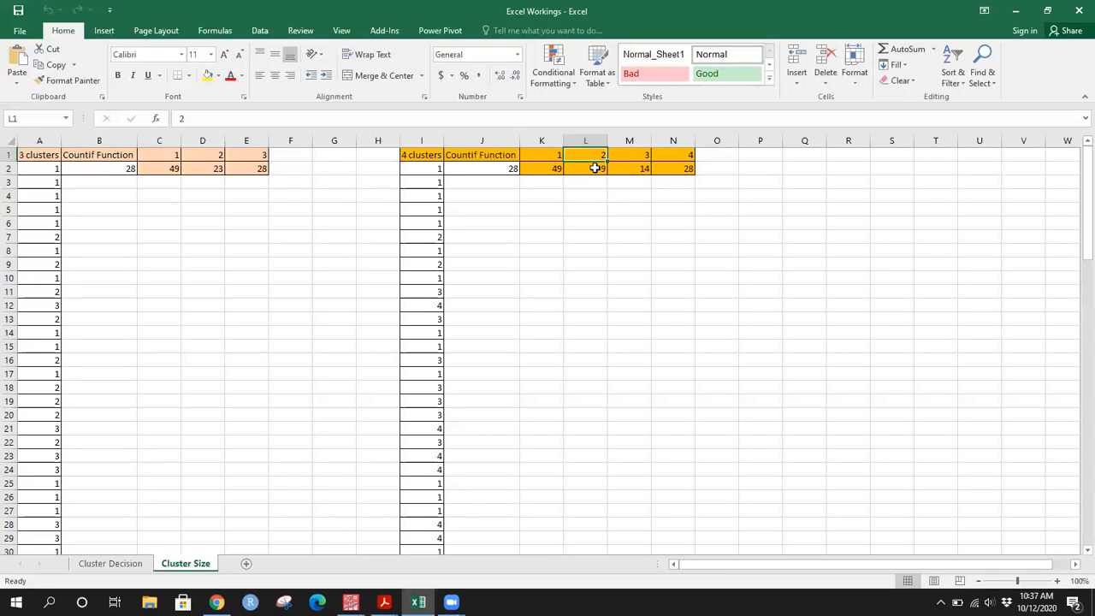
pyautogui.click(595, 168)
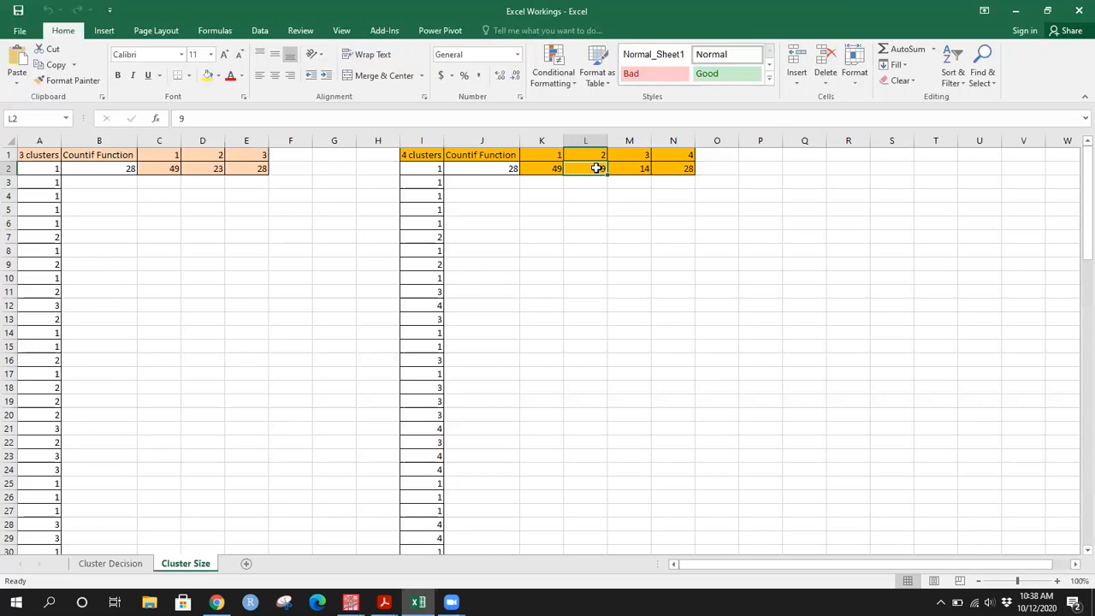
pyautogui.click(622, 168)
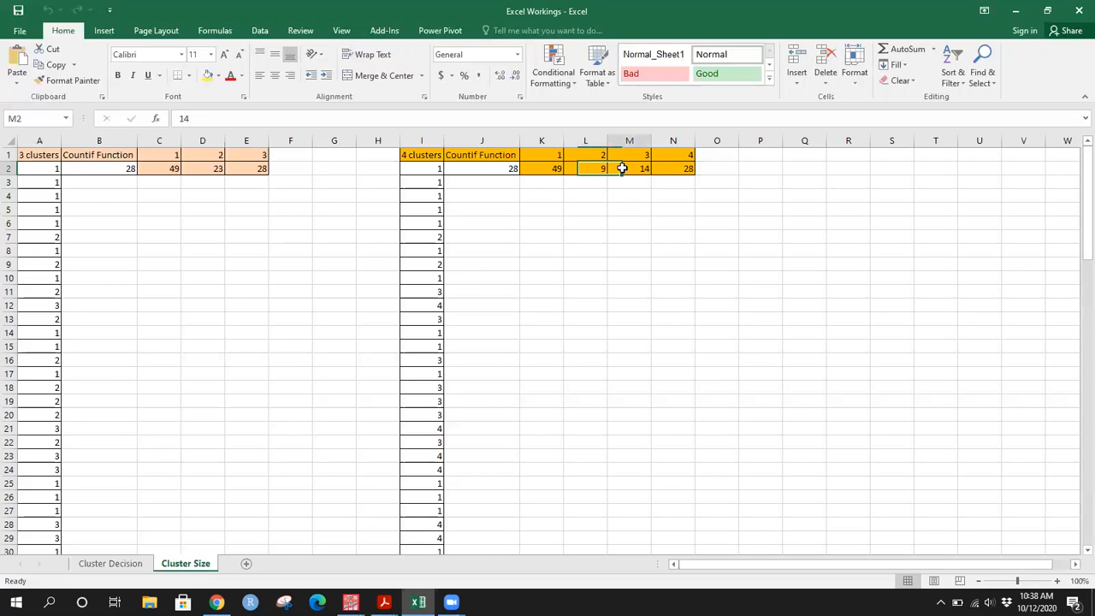
pyautogui.click(542, 168)
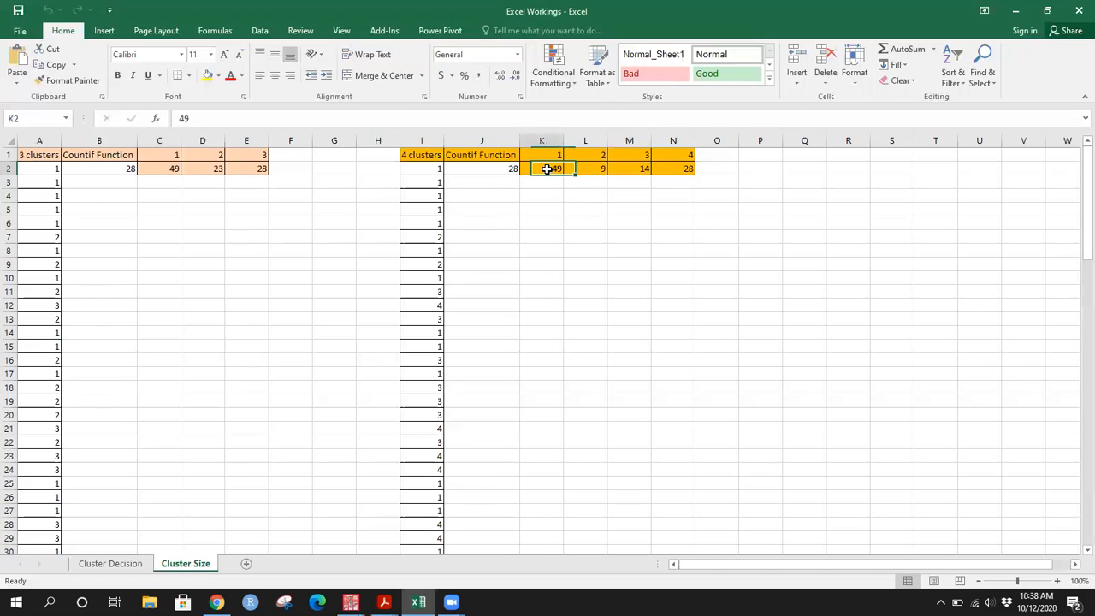
pyautogui.click(665, 167)
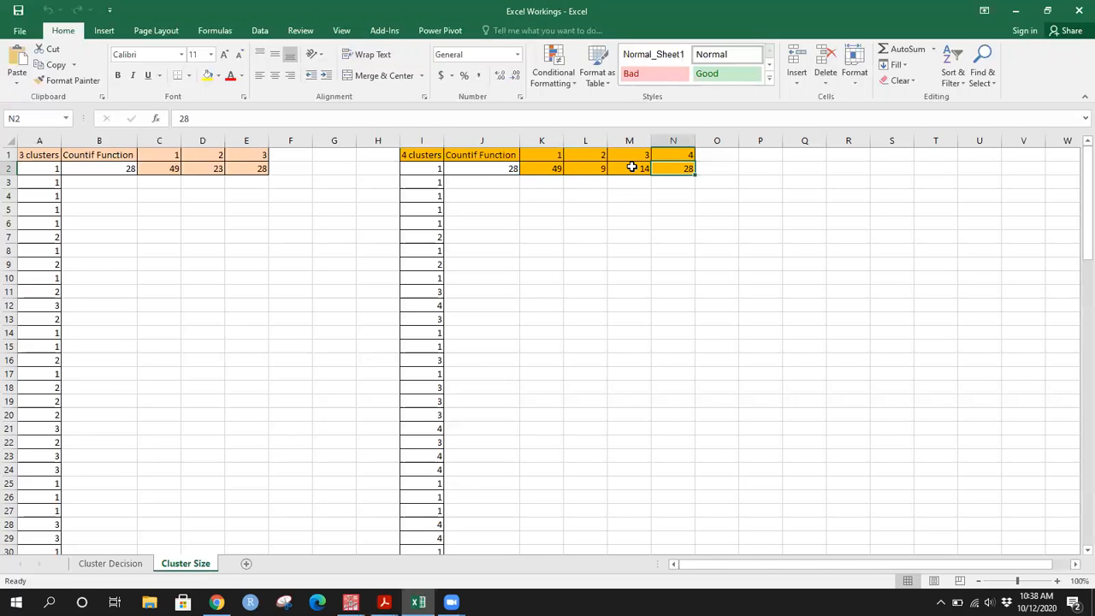
pyautogui.click(631, 168)
pyautogui.click(592, 168)
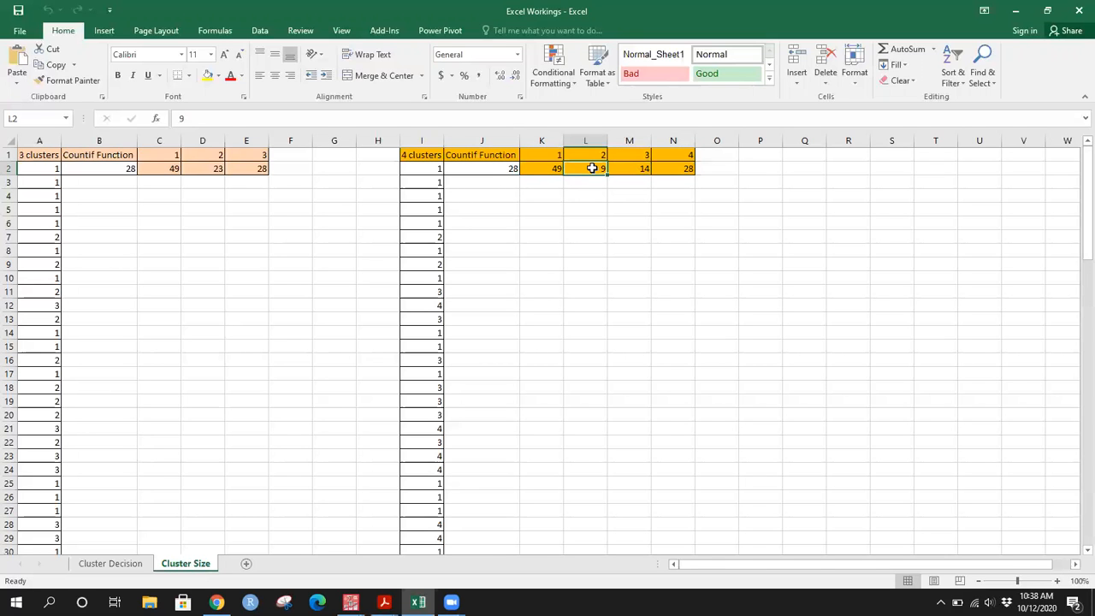
pyautogui.click(545, 171)
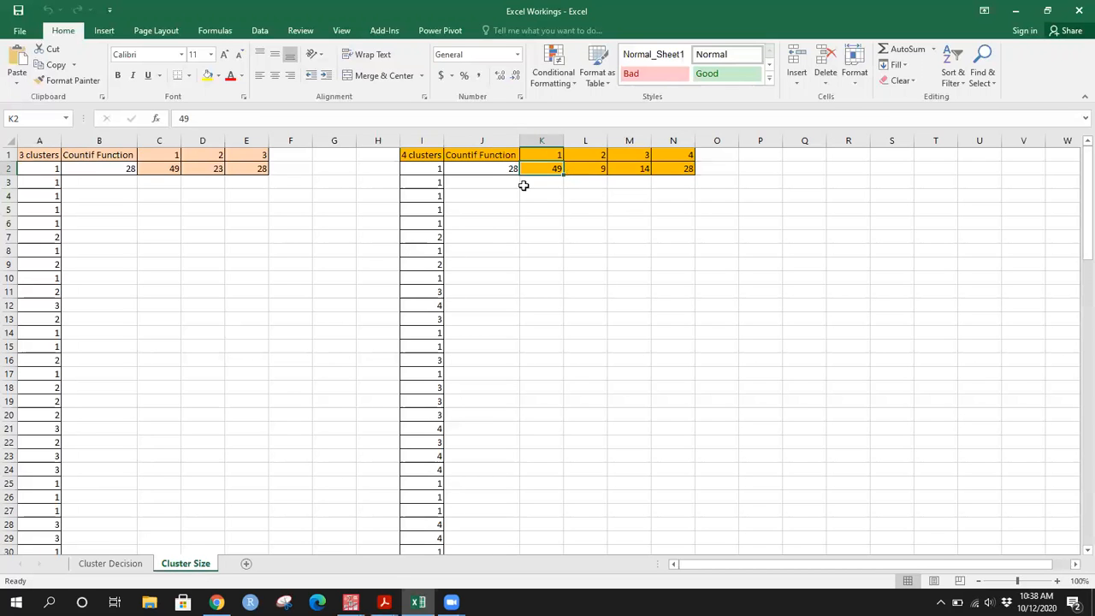
# Return to the Cluster Decision sheet, then switch to the SPSS output and examine the full Ward method dendrogram
pyautogui.click(110, 563)
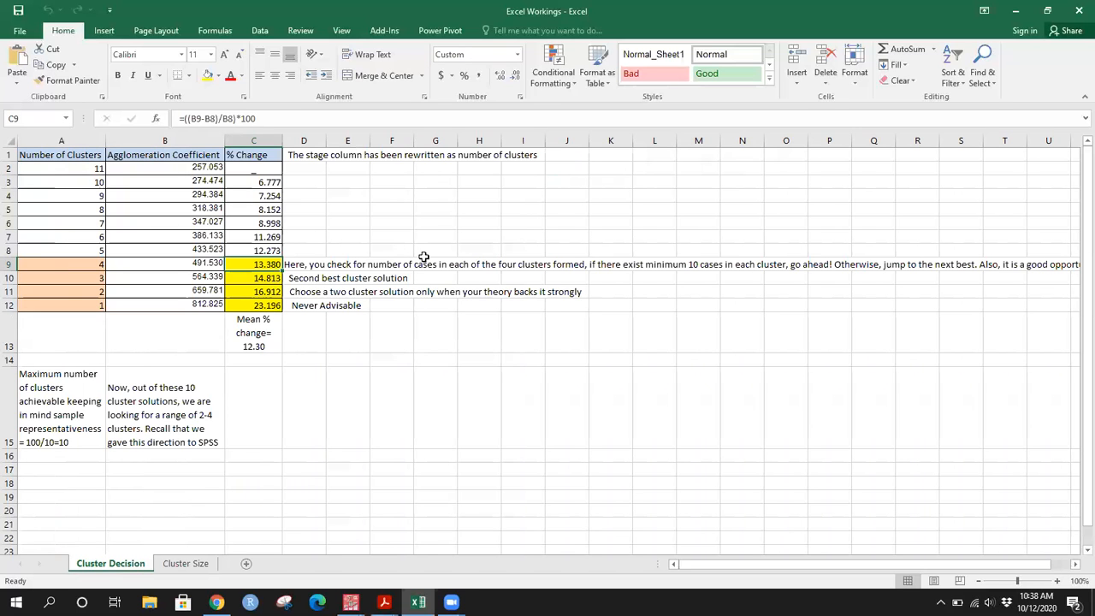
pyautogui.moveTo(351, 602)
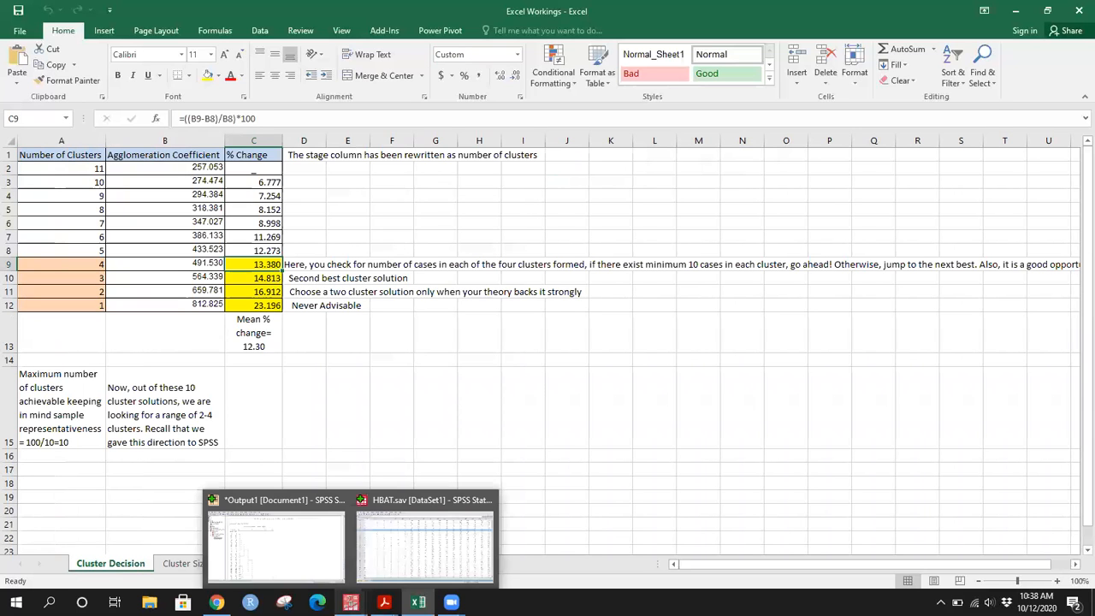
pyautogui.click(314, 548)
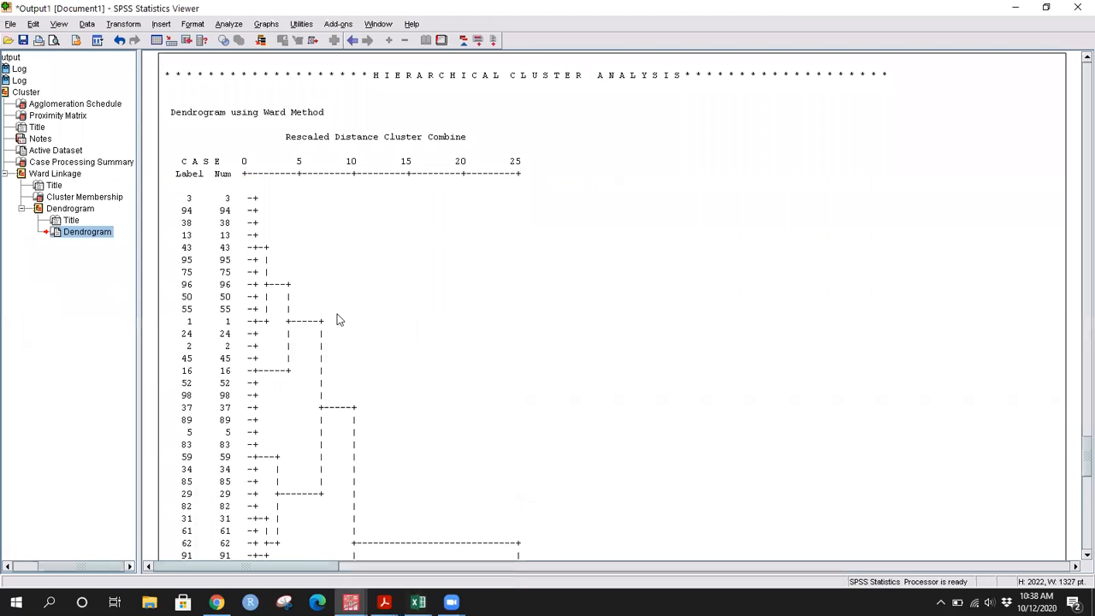
pyautogui.scroll(-20, 337, 360)
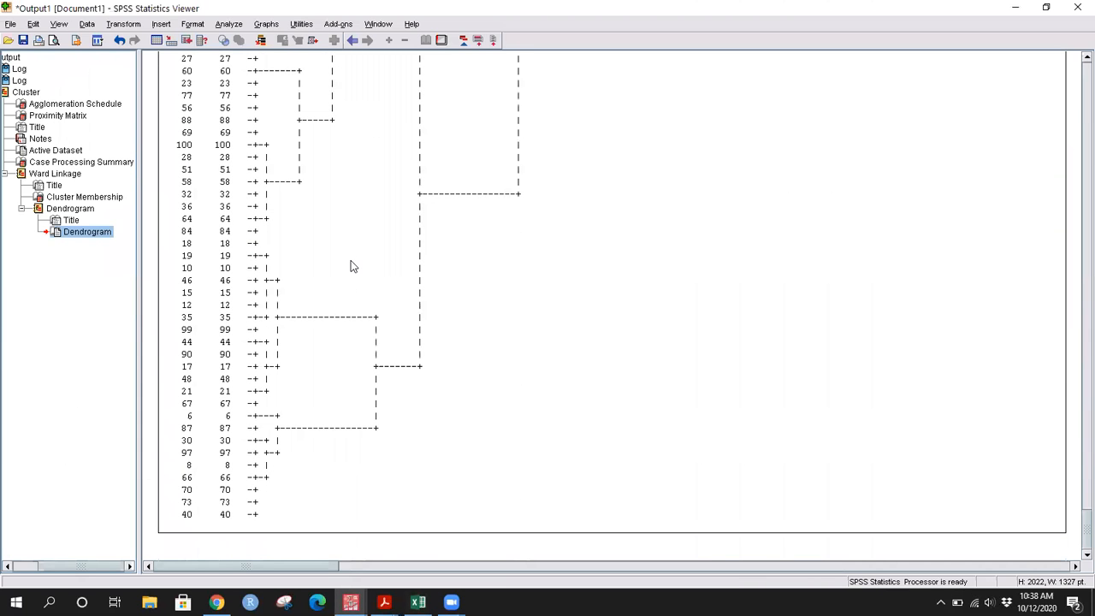
pyautogui.scroll(12, 390, 187)
pyautogui.scroll(10, 390, 188)
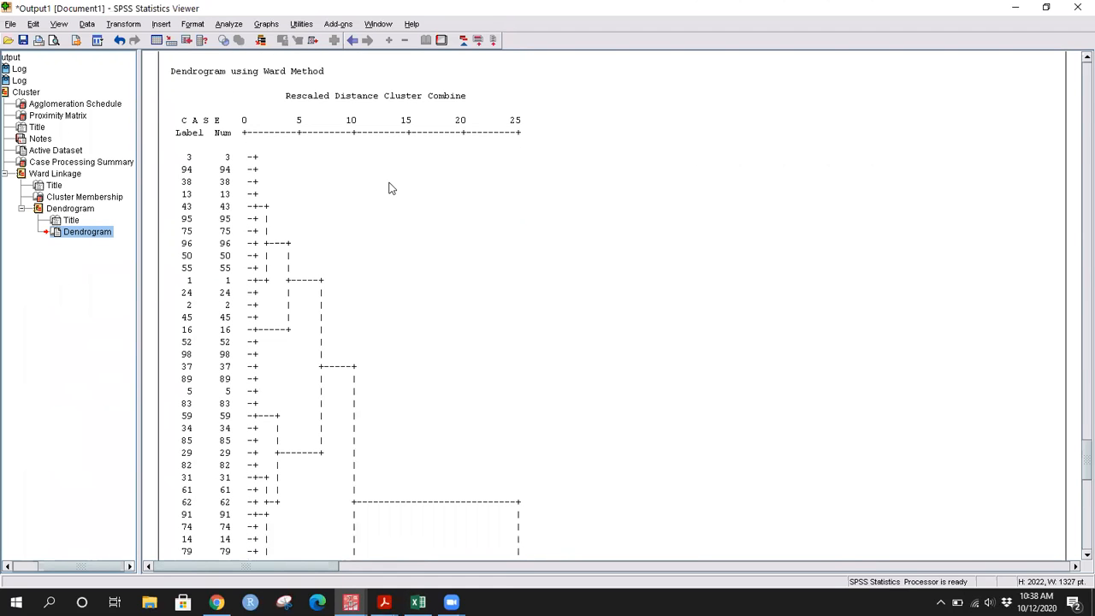
pyautogui.scroll(-18, 389, 187)
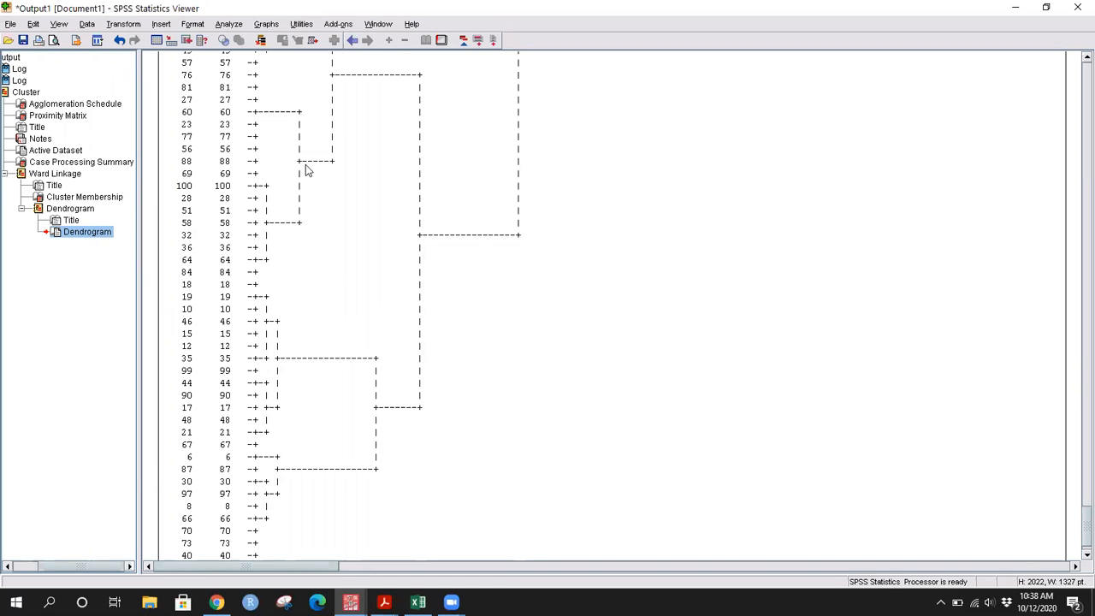
pyautogui.scroll(10, 306, 165)
pyautogui.scroll(4, 306, 170)
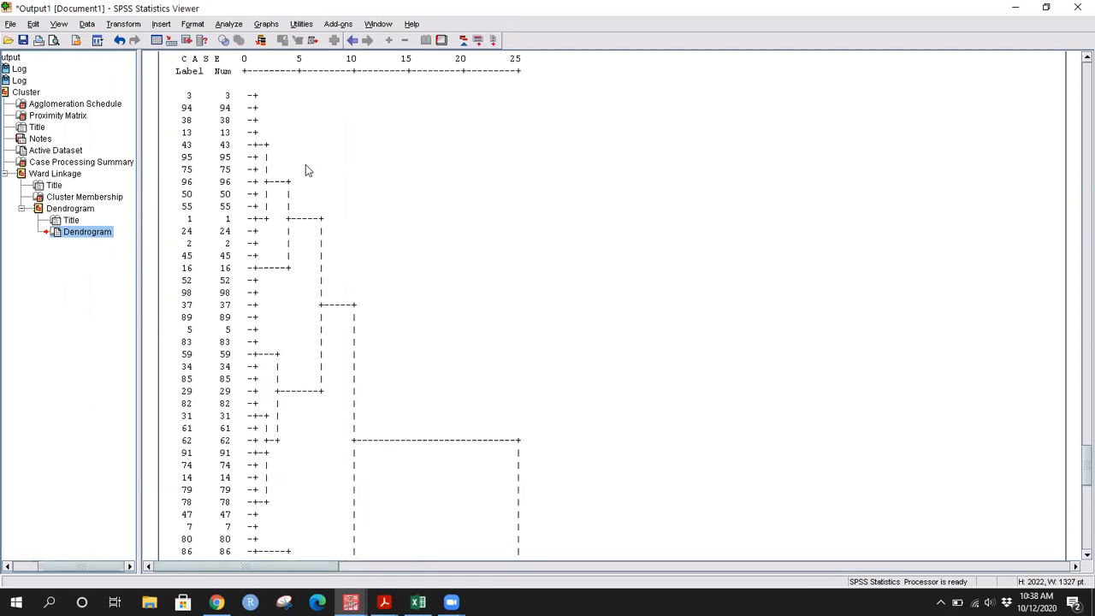
pyautogui.scroll(-18, 306, 170)
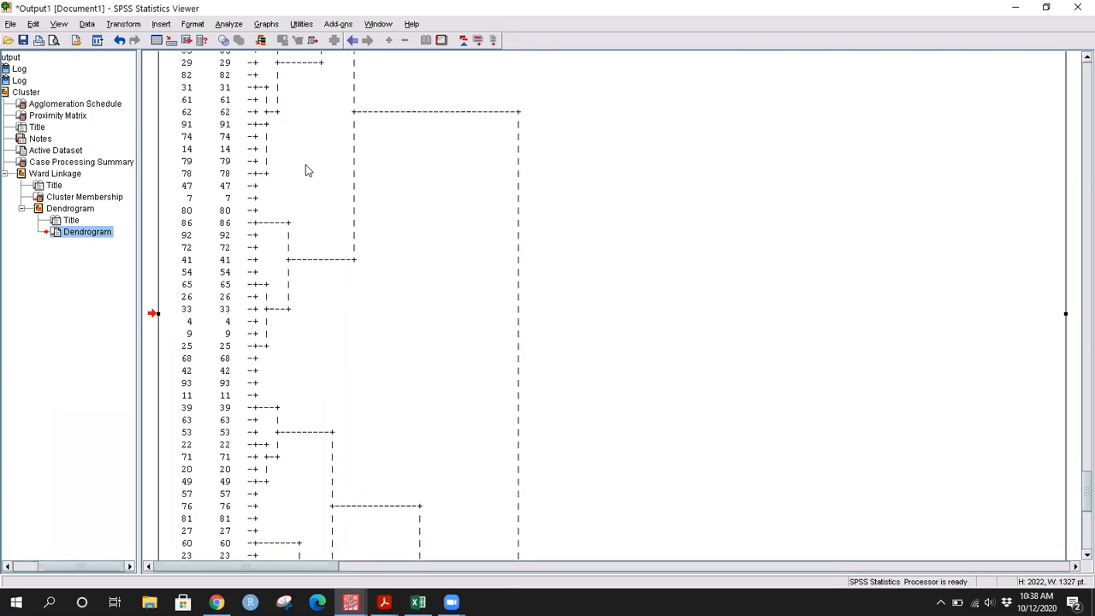
pyautogui.scroll(15, 306, 165)
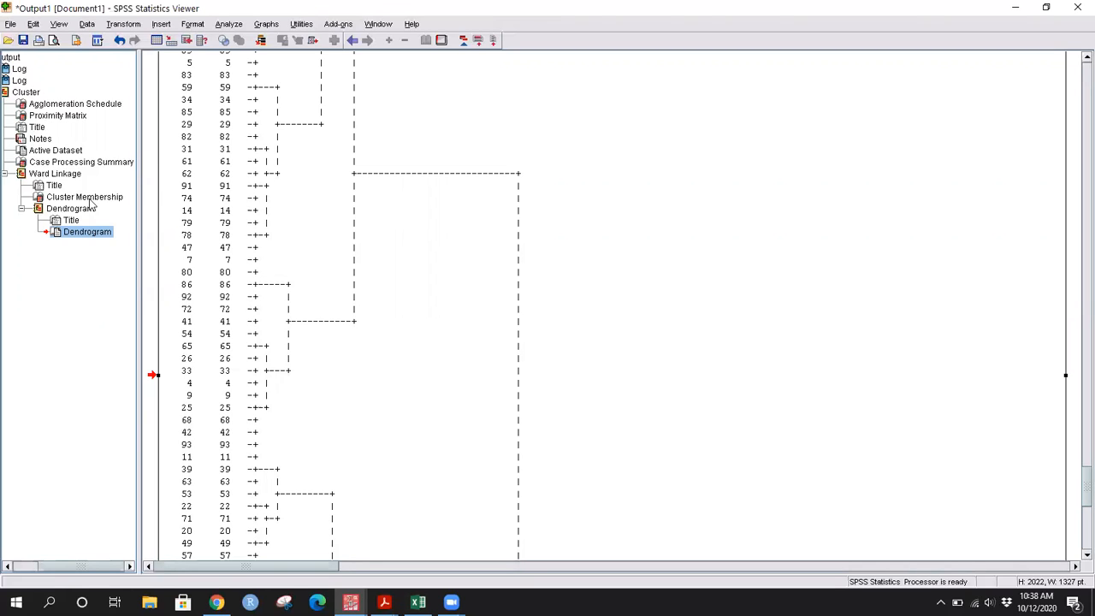
pyautogui.scroll(5, 332, 156)
pyautogui.scroll(-15, 332, 156)
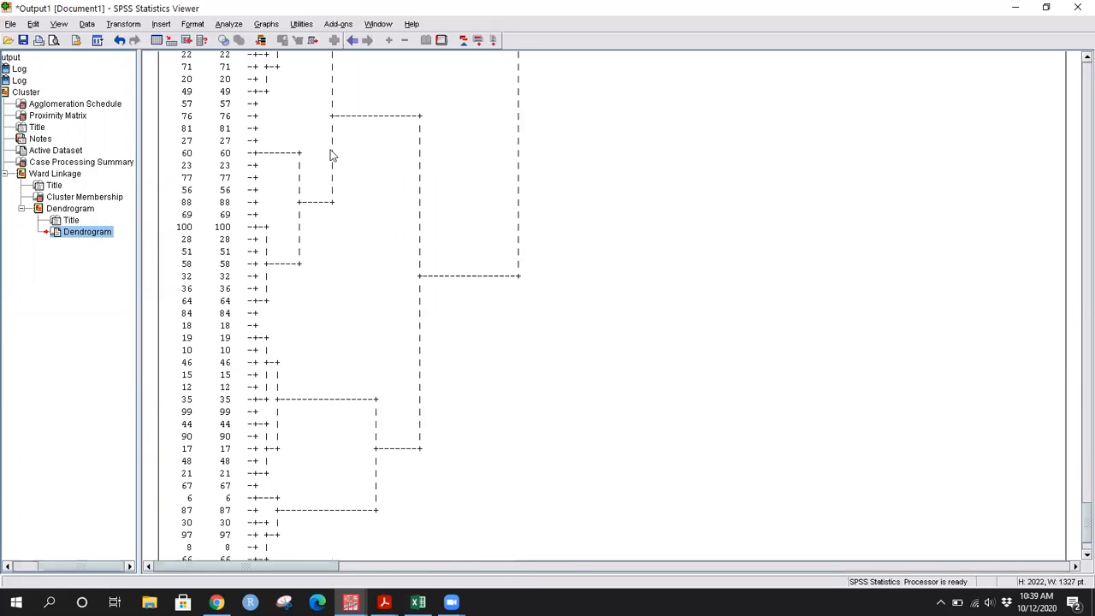
pyautogui.rightClick(55, 236)
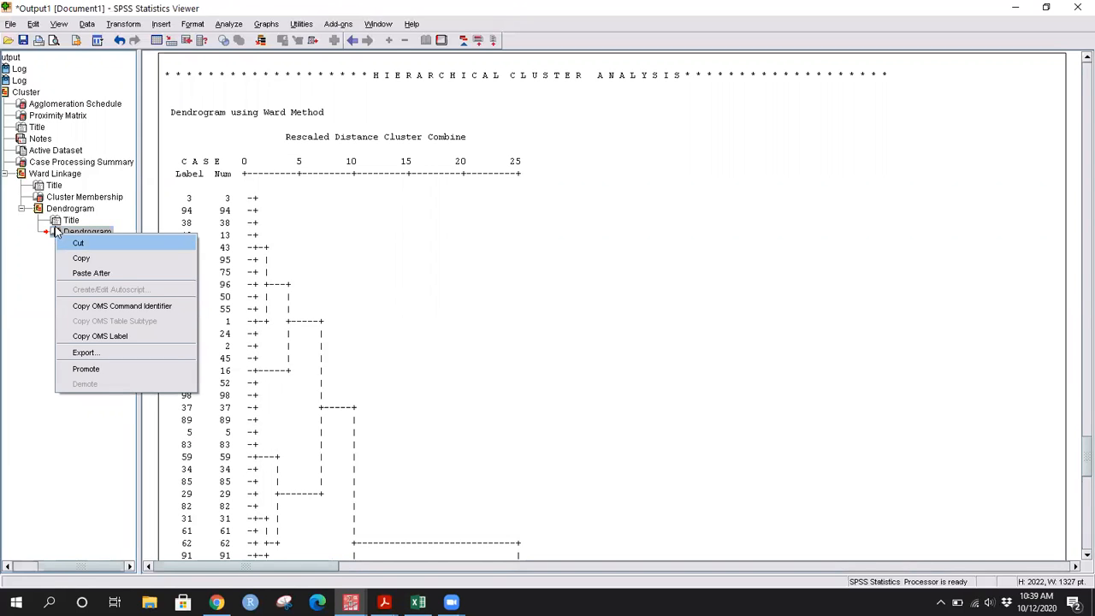
pyautogui.click(69, 236)
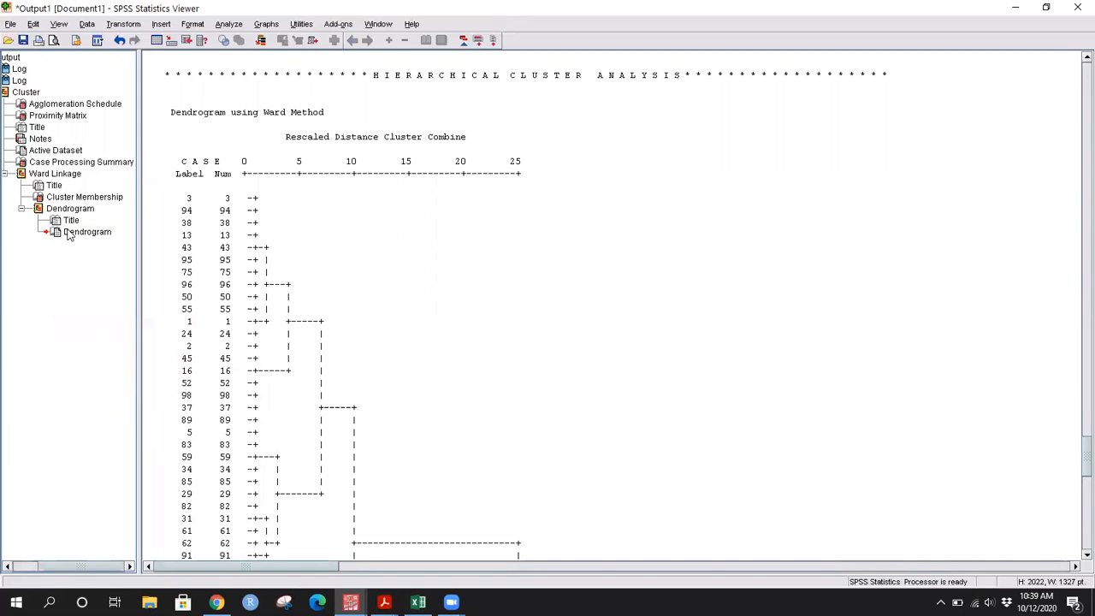
pyautogui.rightClick(69, 236)
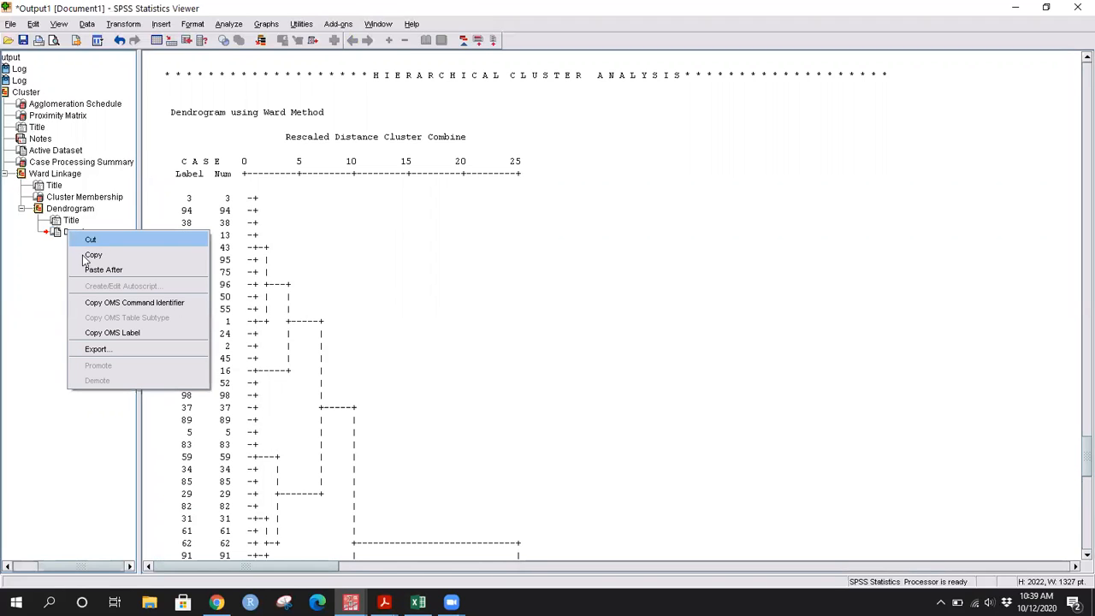
pyautogui.click(51, 272)
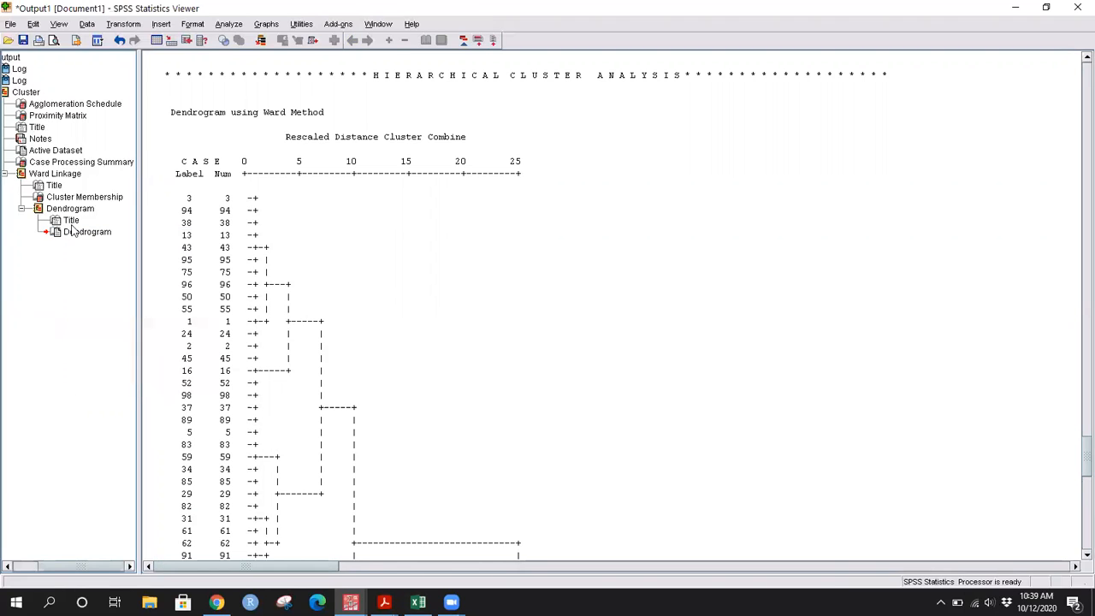
# Try setting up a PDF export of all output objects from the dendrogram, check the save location, and close the settings without exporting
pyautogui.rightClick(73, 234)
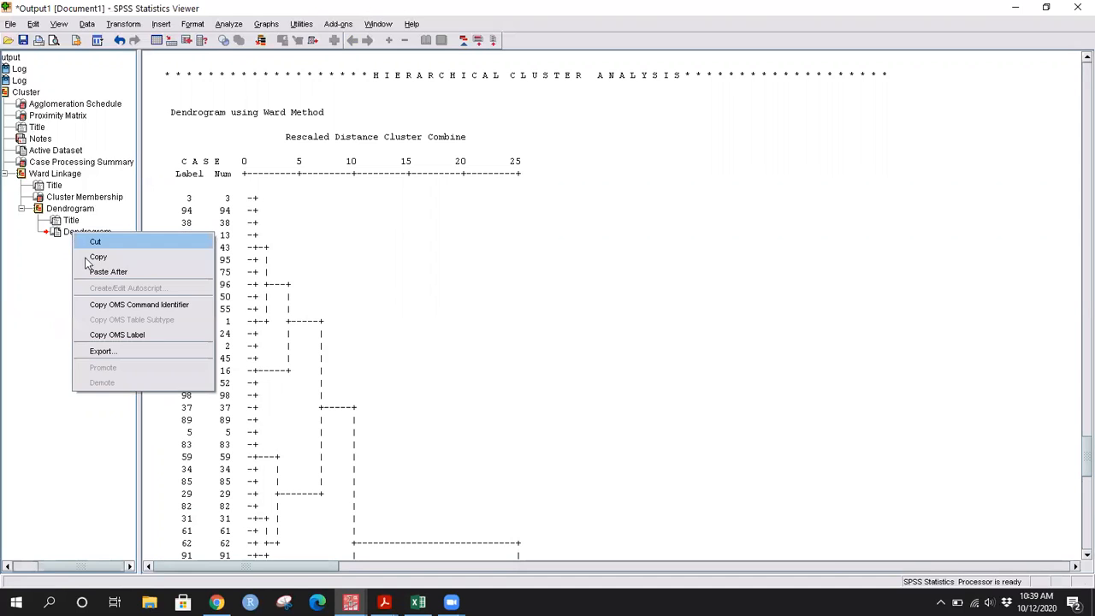
pyautogui.click(101, 352)
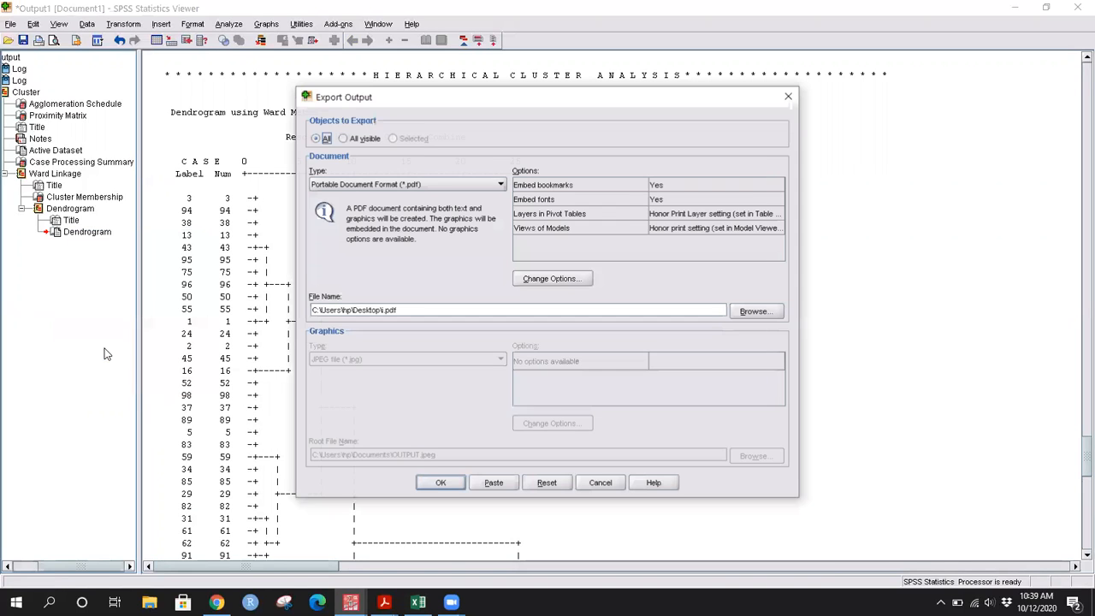
pyautogui.click(412, 186)
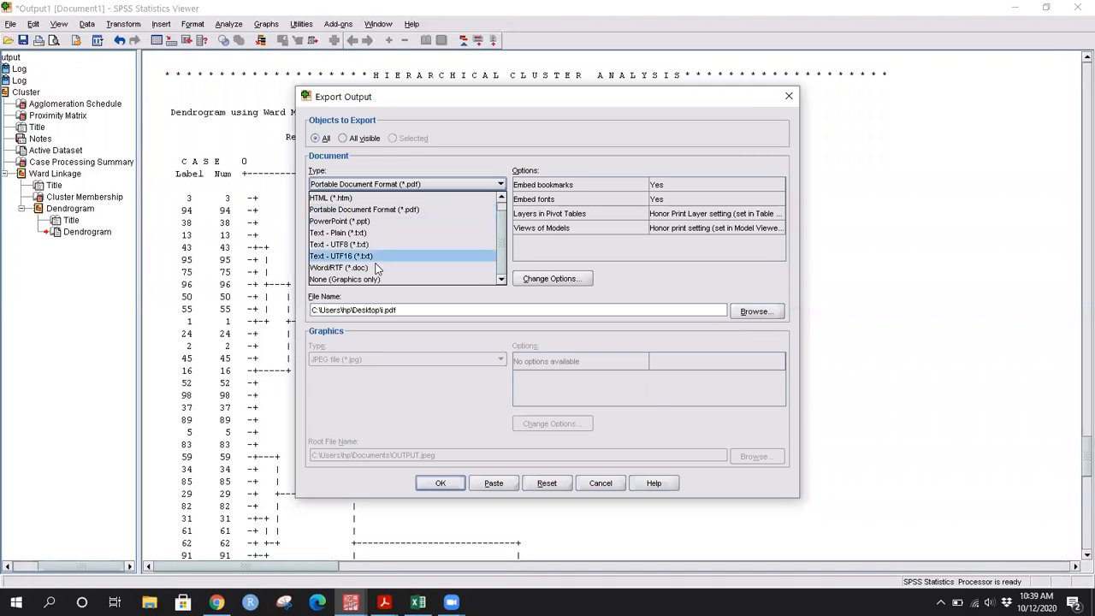
pyautogui.click(404, 211)
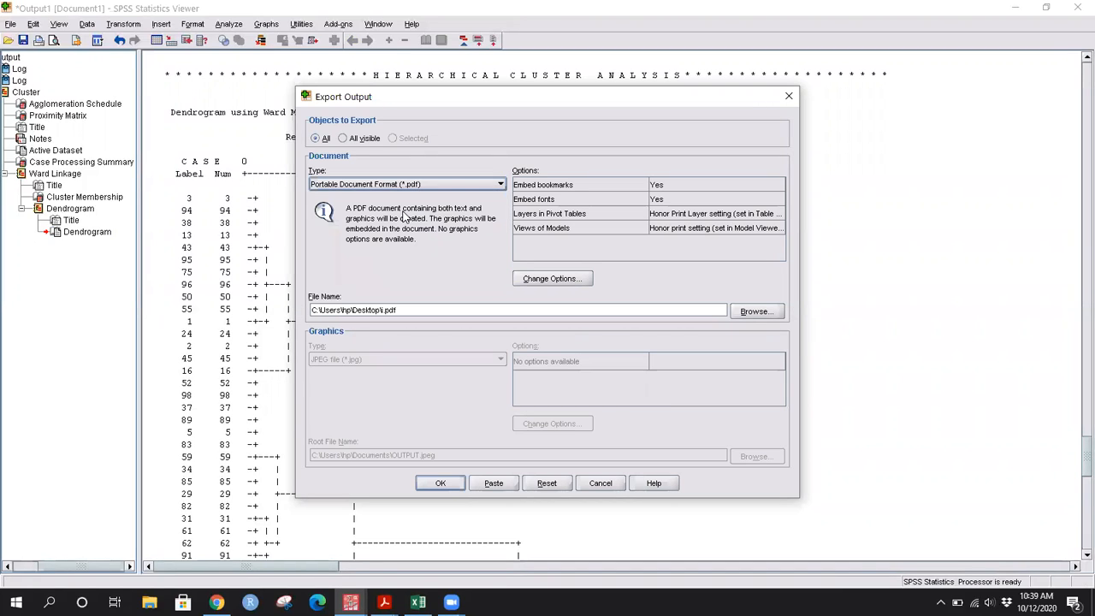
pyautogui.click(349, 140)
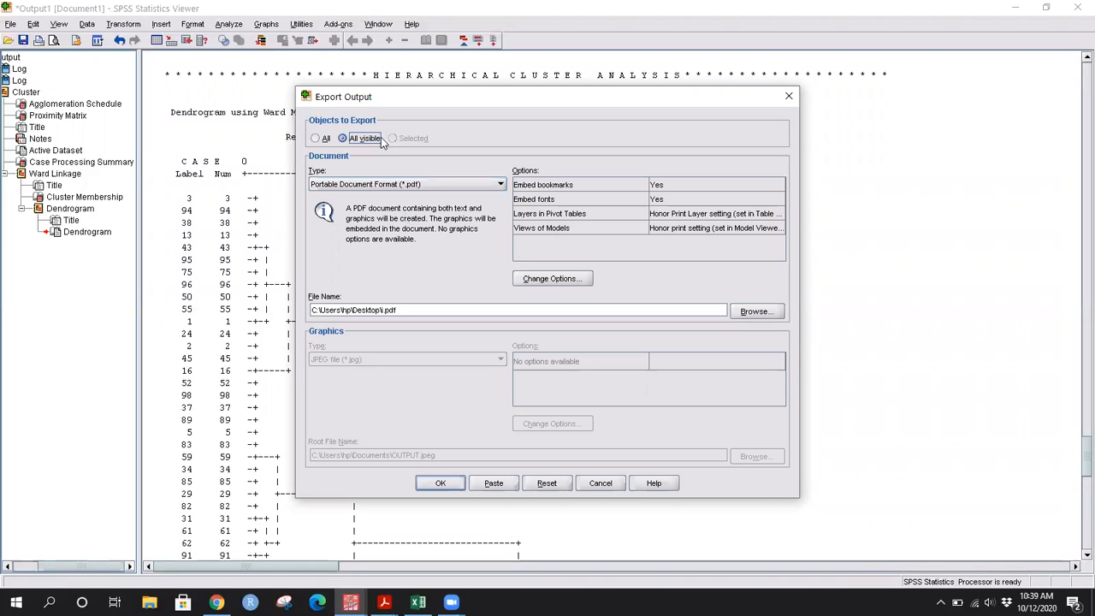
pyautogui.click(315, 138)
pyautogui.click(754, 311)
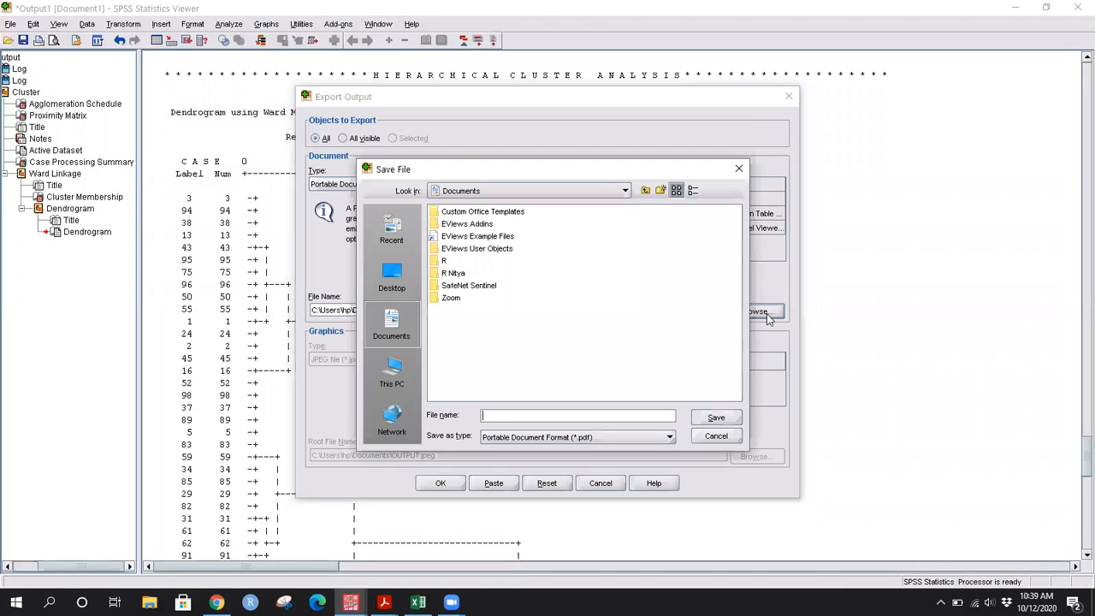
pyautogui.click(740, 172)
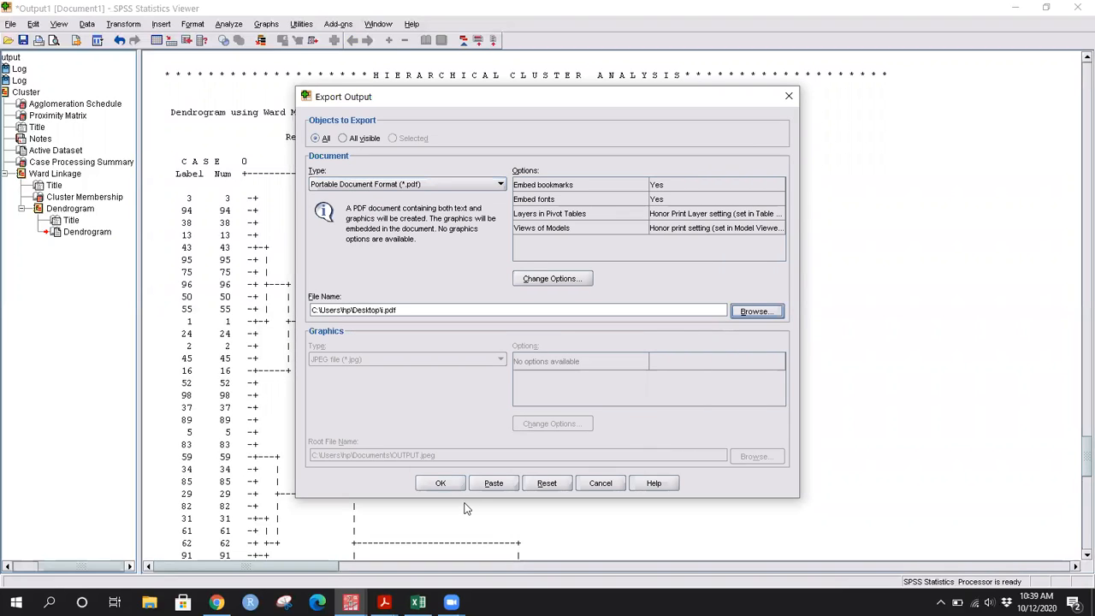
pyautogui.click(788, 100)
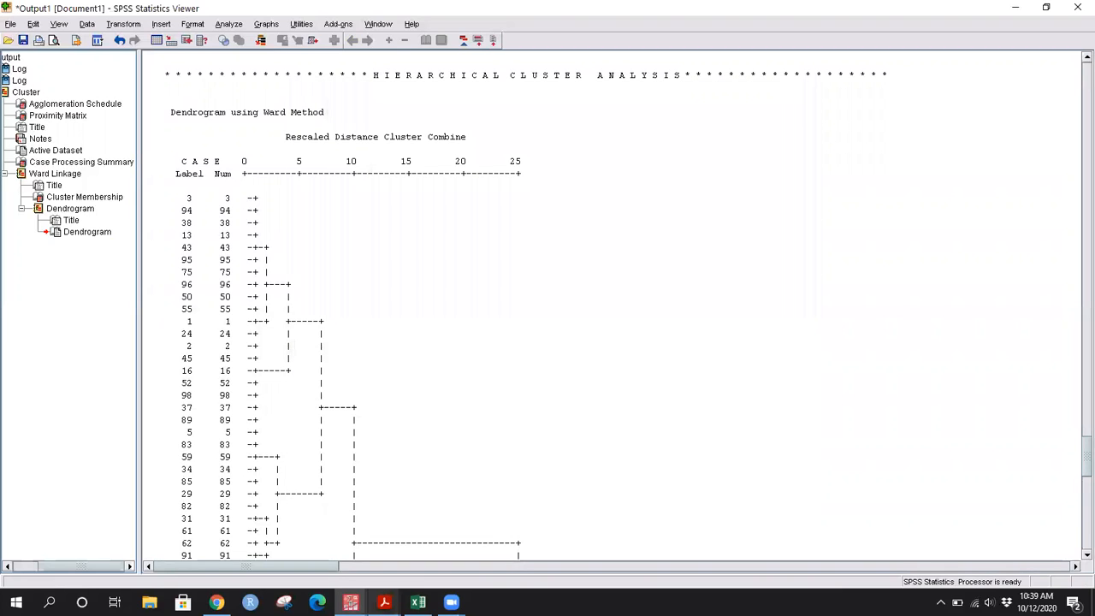
# Switch to i.pdf in Adobe Acrobat Reader and examine the exported Ward method dendrogram across its pages at a readable zoom
pyautogui.moveTo(385, 603)
pyautogui.click(420, 571)
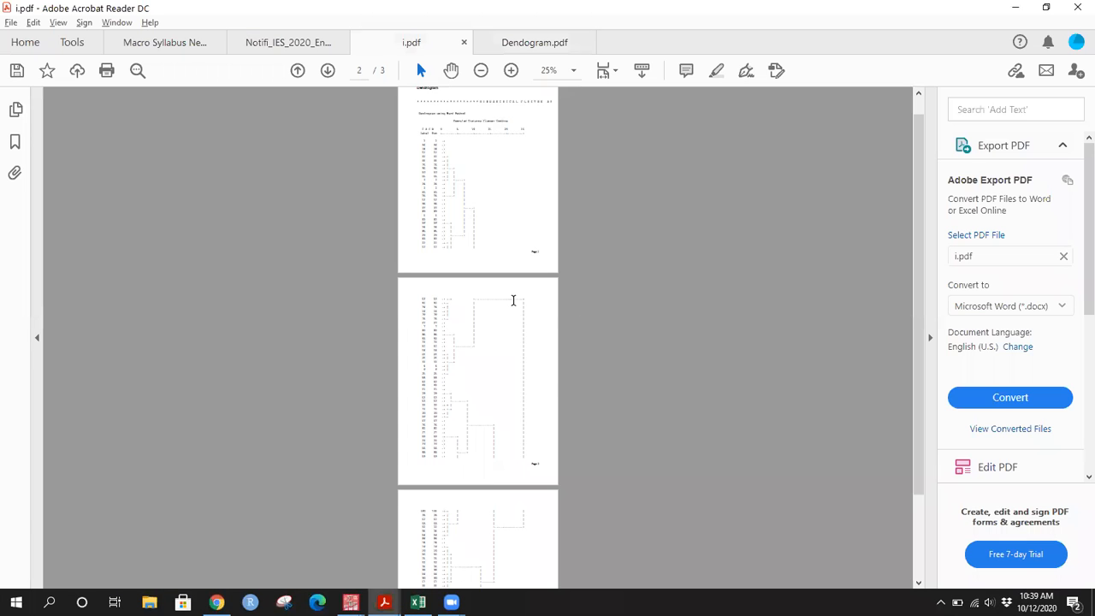
pyautogui.scroll(-3, 513, 299)
pyautogui.scroll(3, 513, 296)
pyautogui.scroll(-3, 513, 296)
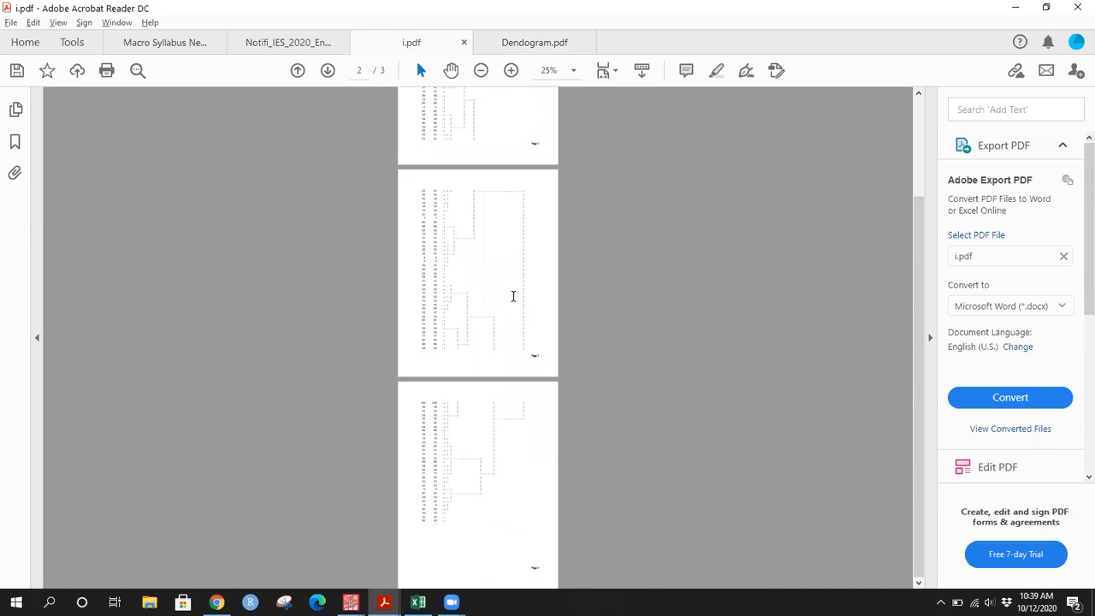
pyautogui.scroll(3, 513, 296)
pyautogui.scroll(-3, 513, 296)
pyautogui.scroll(3, 513, 296)
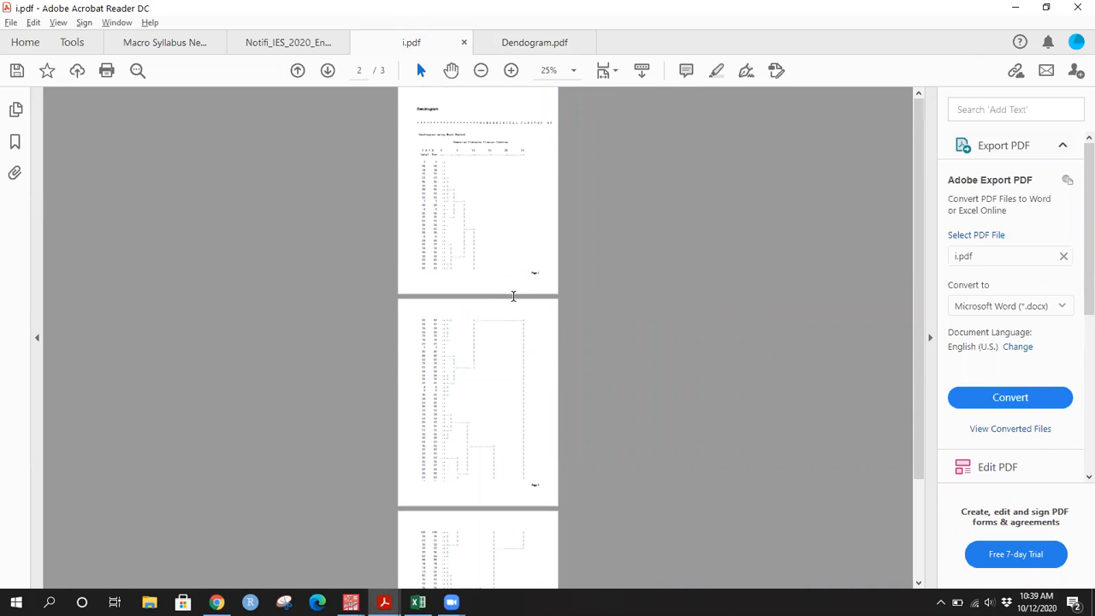
pyautogui.keyDown('ctrl'); pyautogui.scroll(4, 513, 296); pyautogui.keyUp('ctrl')
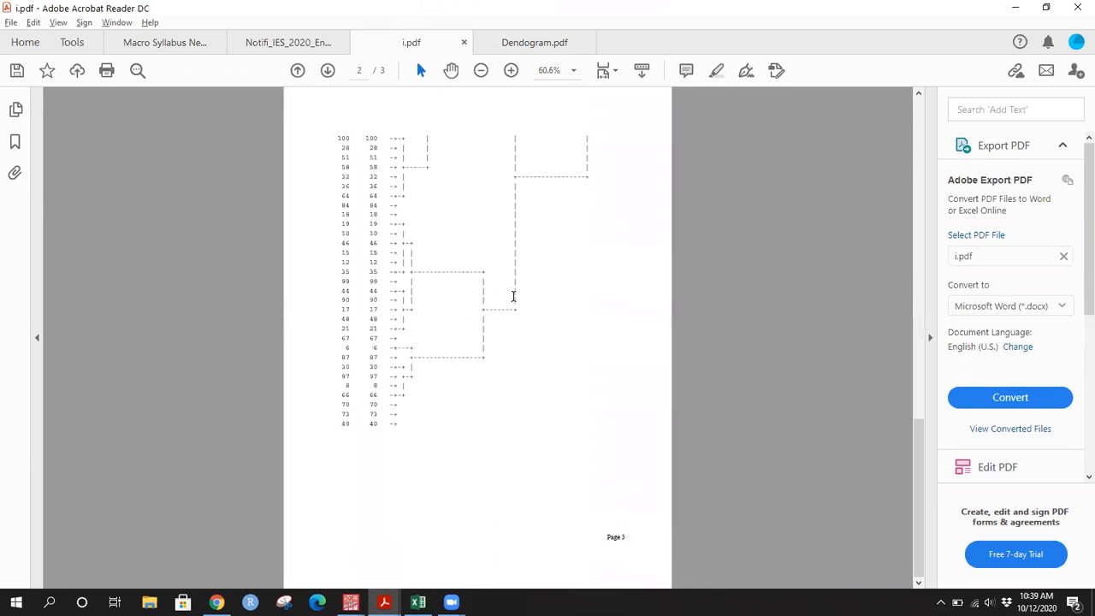
pyautogui.scroll(10, 513, 296)
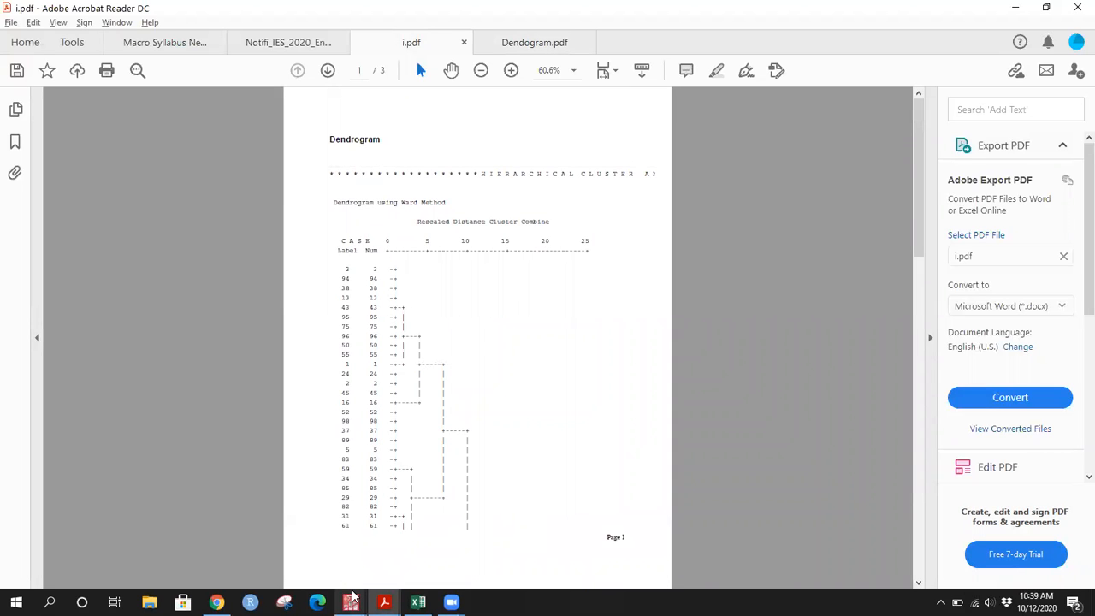
# Return to the SPSS output and examine the text dendrogram from its last cases back up to the first ones
pyautogui.moveTo(351, 598)
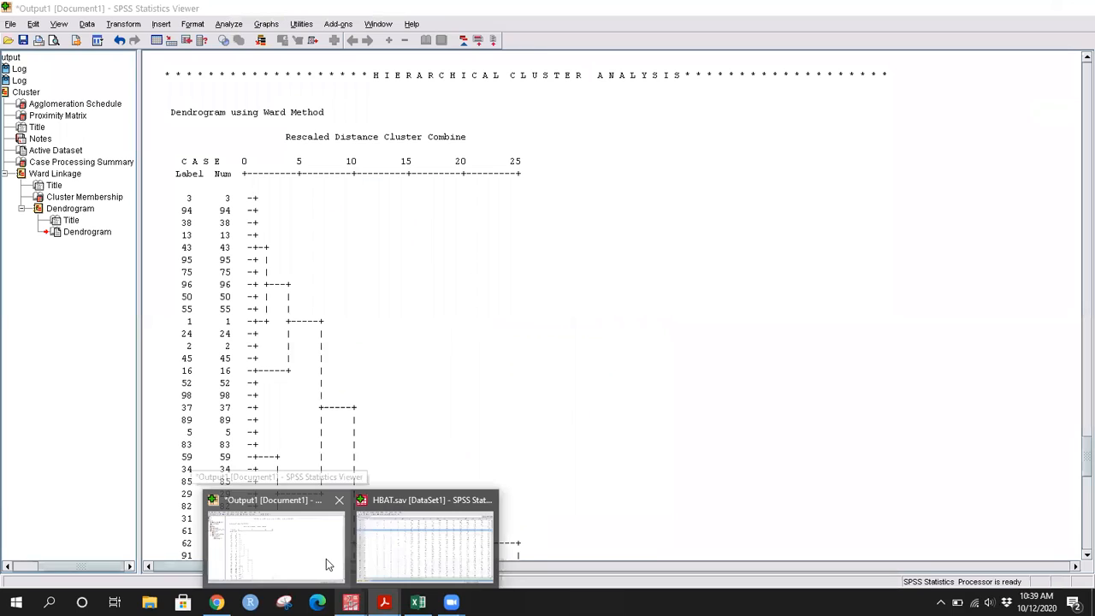
pyautogui.click(325, 558)
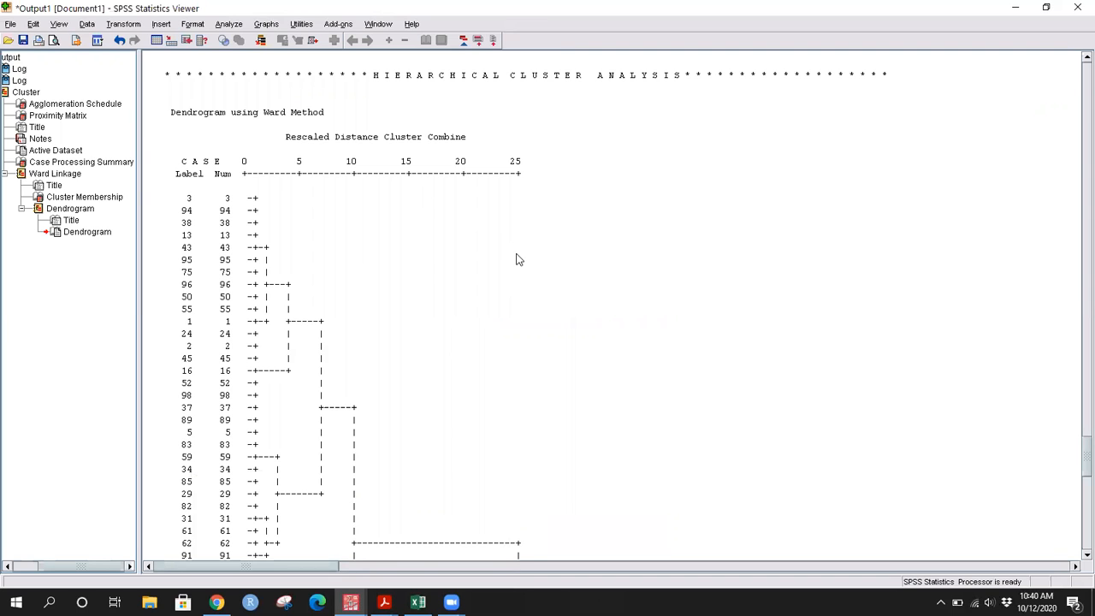
pyautogui.scroll(-20, 360, 385)
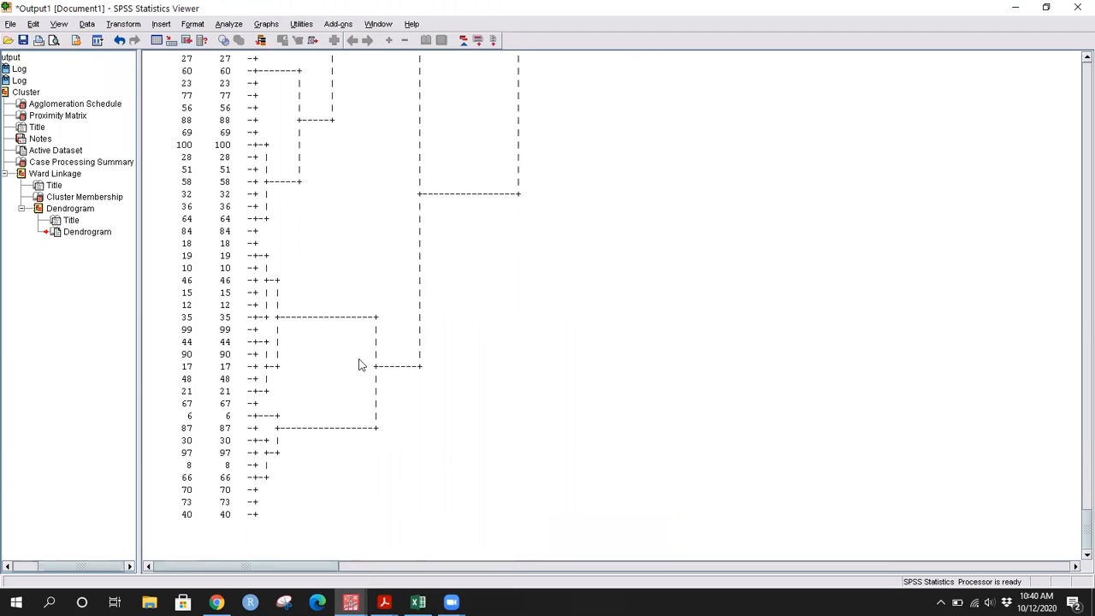
pyautogui.scroll(15, 360, 366)
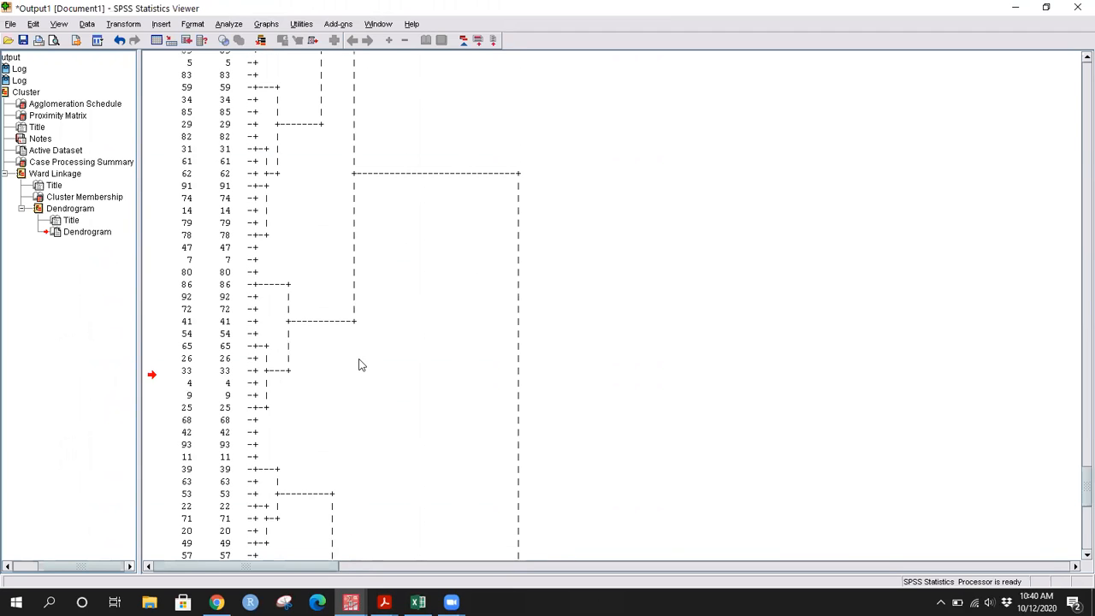
pyautogui.scroll(6, 359, 365)
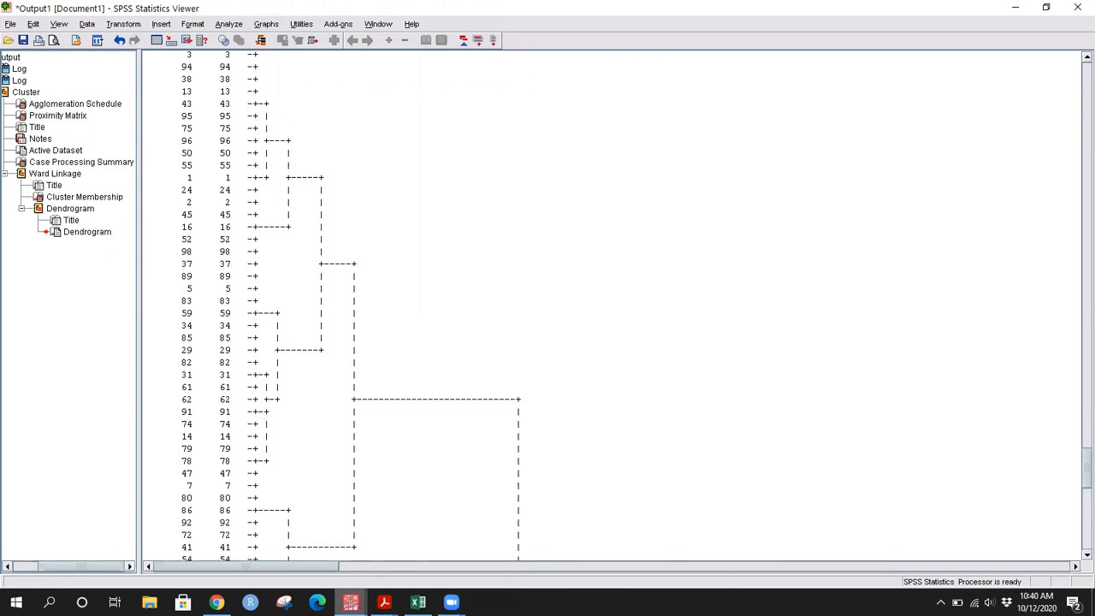
# Switch to Dendogram.pdf in Adobe Acrobat Reader and examine how the clusters merge in the Ward linkage dendrogram
pyautogui.moveTo(351, 602)
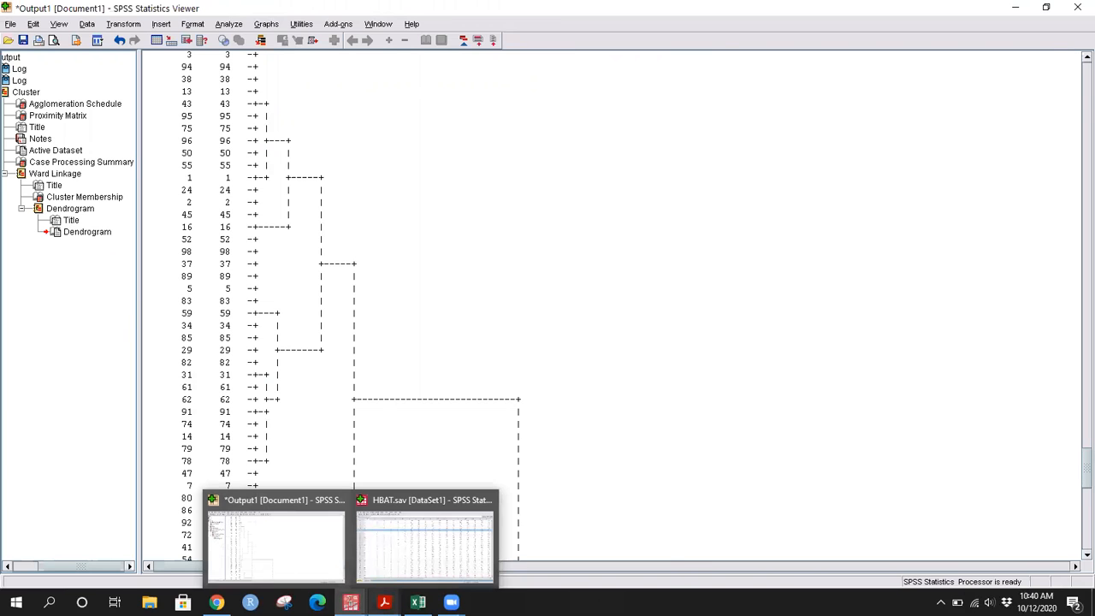
pyautogui.moveTo(384, 603)
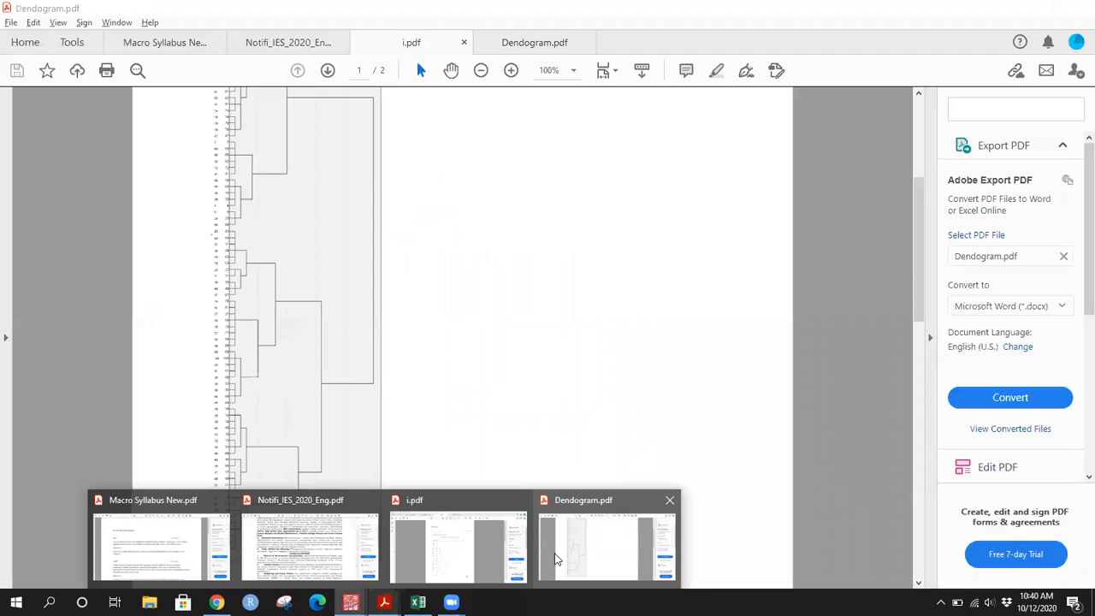
pyautogui.hotkey('alt', 'Tab')
pyautogui.scroll(3, 343, 325)
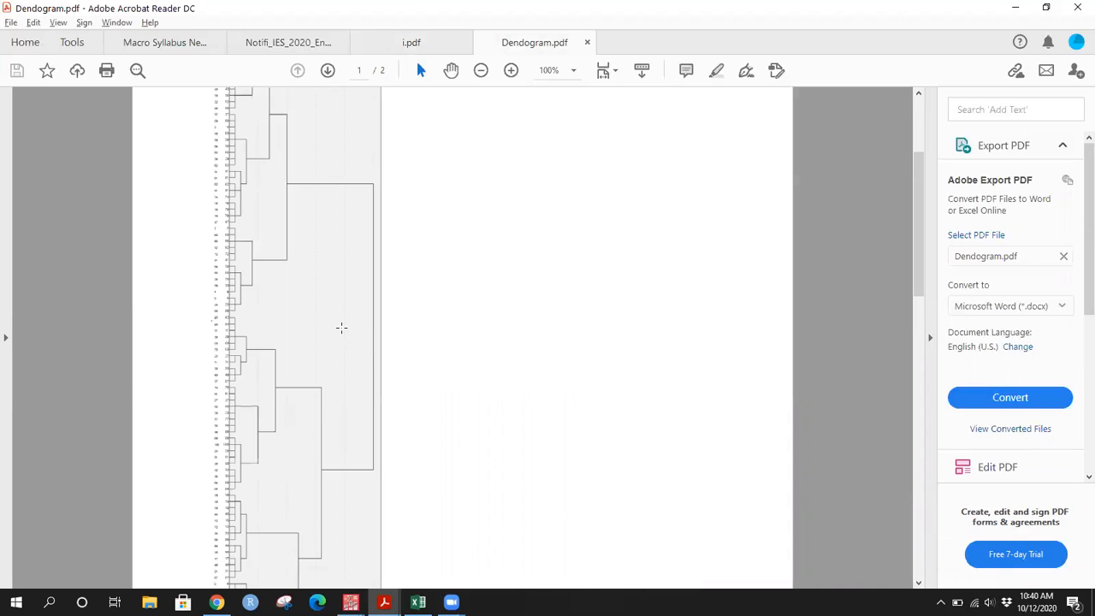
pyautogui.scroll(-5, 342, 325)
pyautogui.scroll(5, 342, 328)
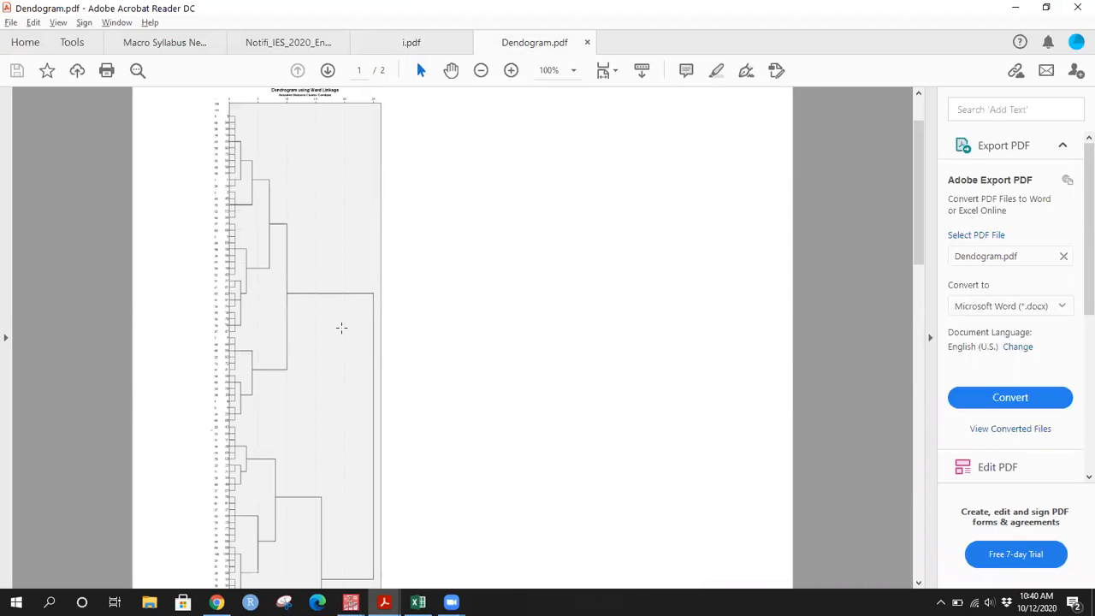
pyautogui.scroll(-3, 342, 328)
pyautogui.scroll(2, 341, 327)
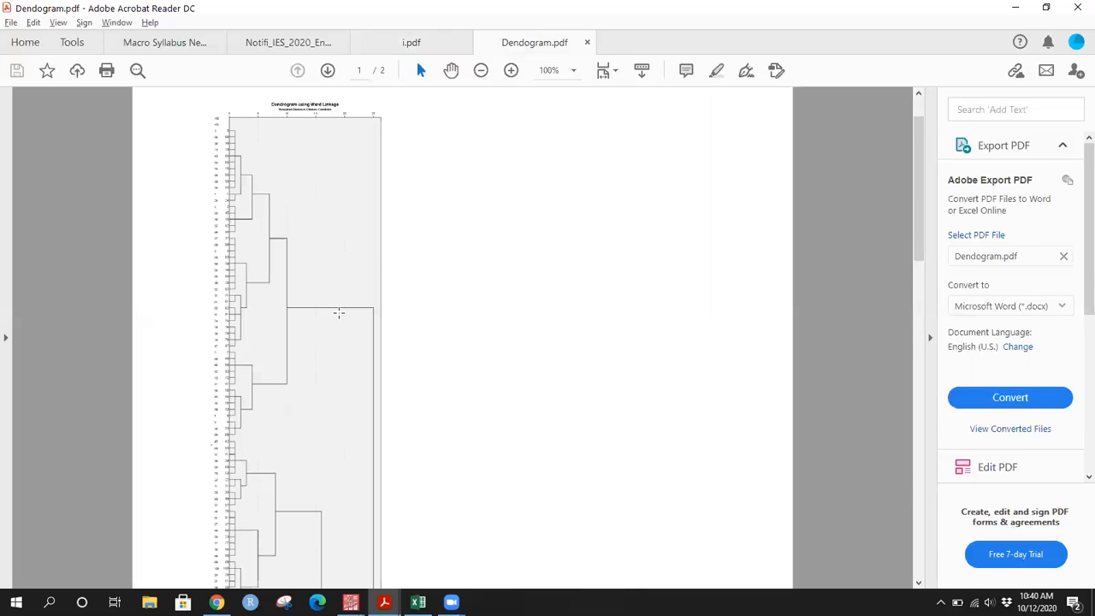
pyautogui.scroll(-2, 339, 311)
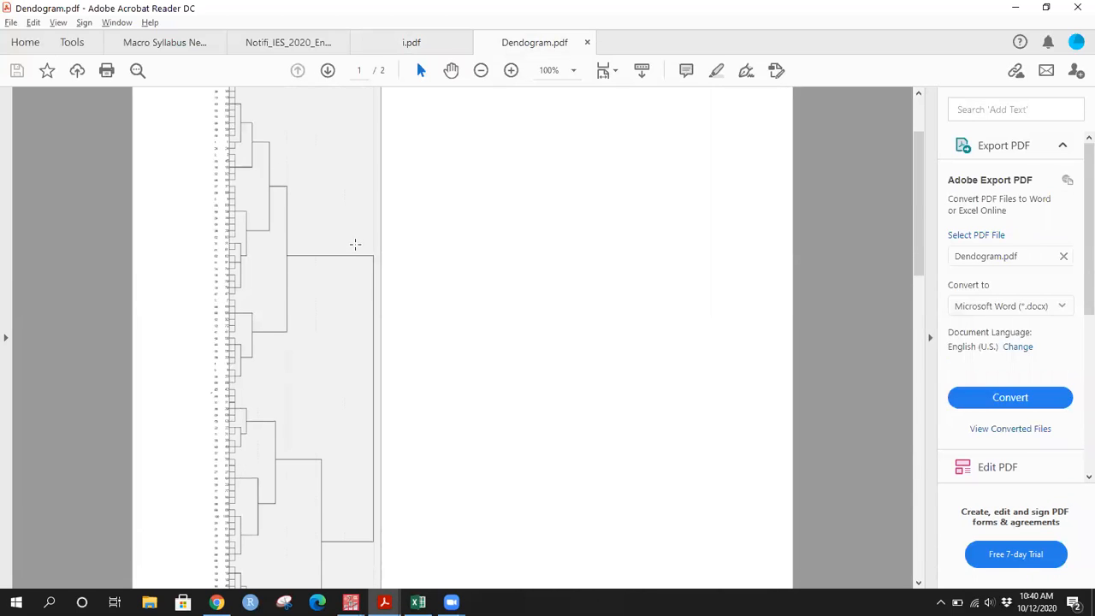
pyautogui.scroll(-5, 355, 243)
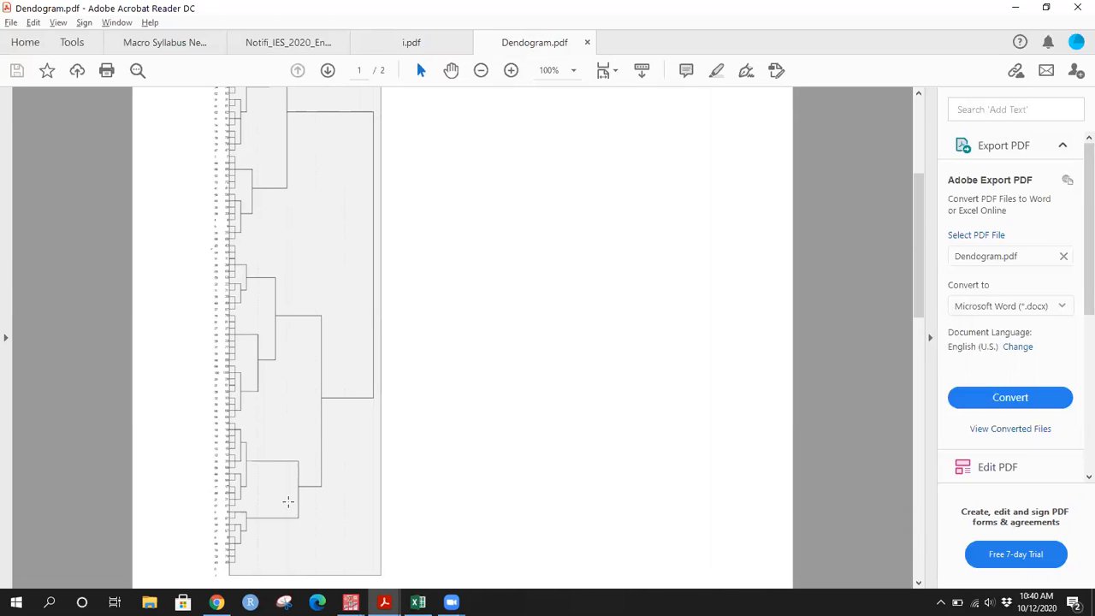
# Read the dendrogram interpretation rules on the Jamboard frame, then switch to the Excel Workings workbook and select the cluster numbers in A2:A12
pyautogui.click(216, 603)
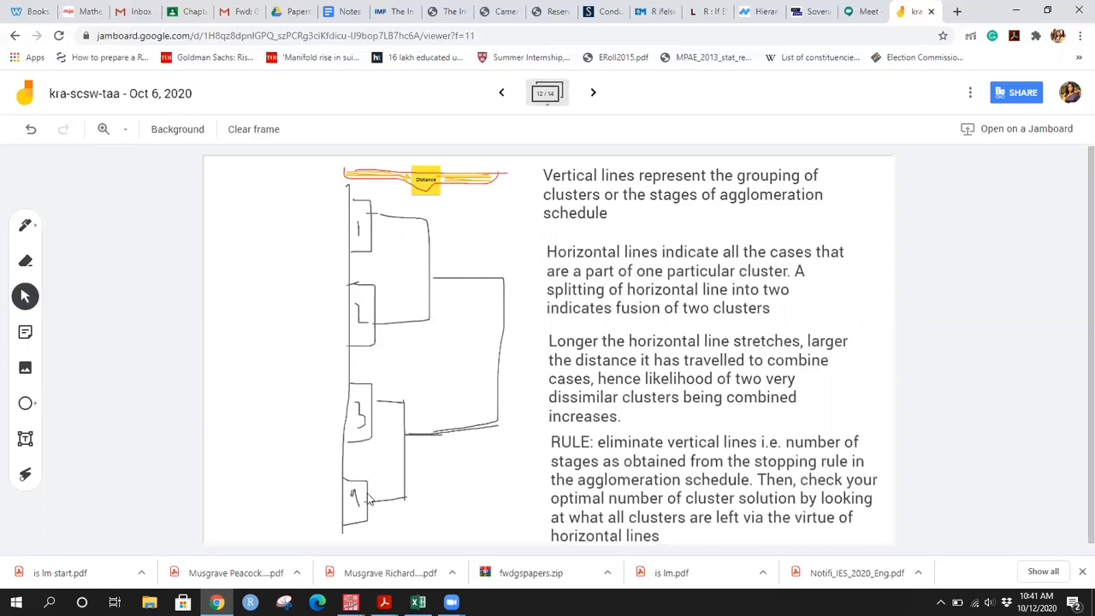
pyautogui.click(418, 603)
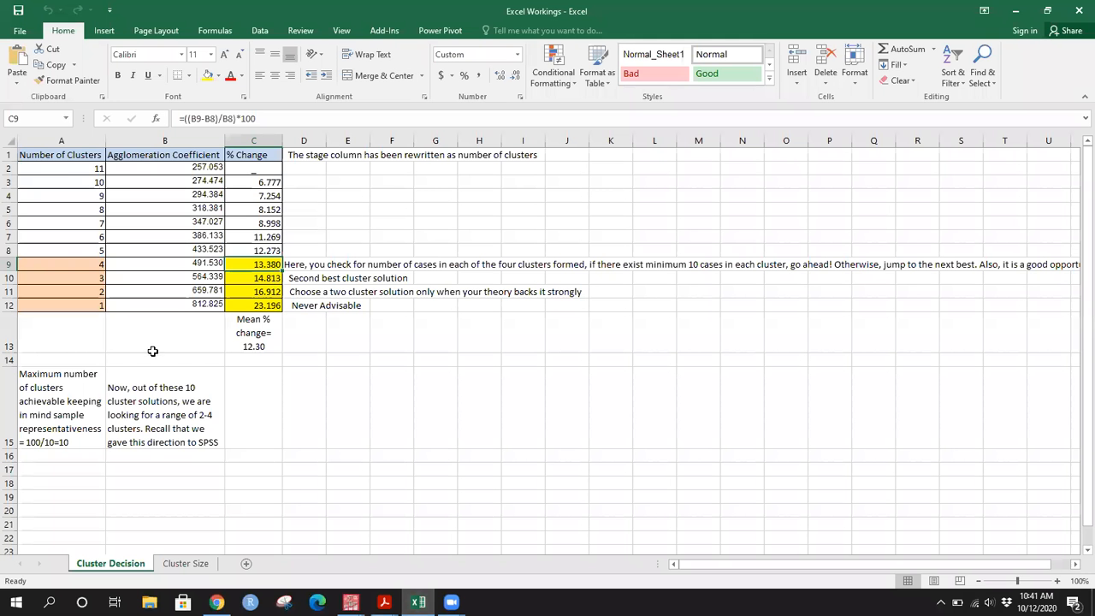
pyautogui.moveTo(81, 164); pyautogui.dragTo(89, 300)
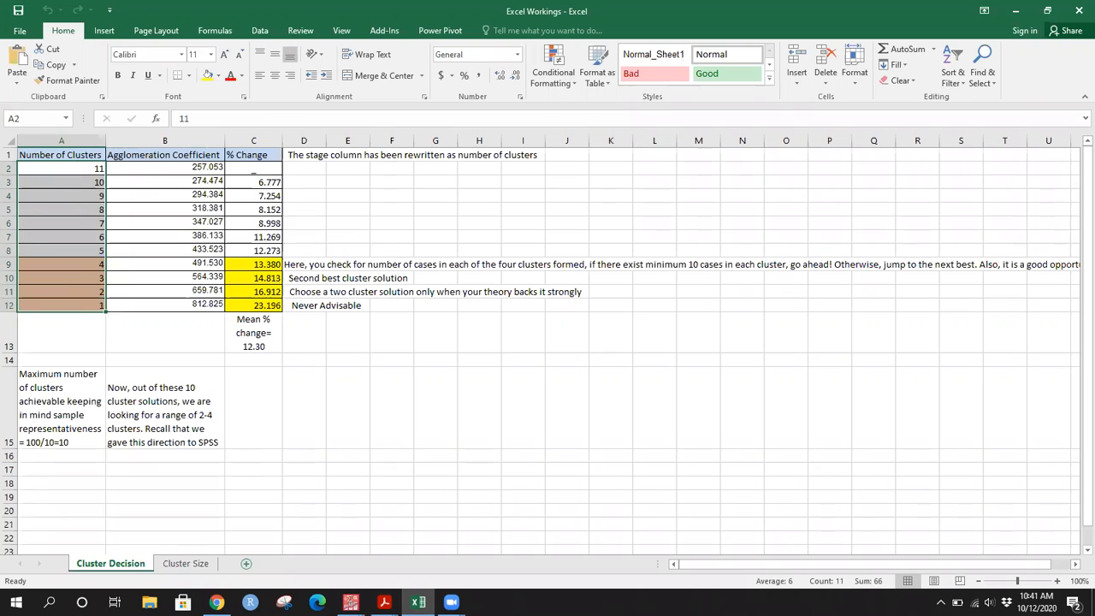
# Compare the Jamboard dendrogram sketch with the one-cluster row at A12 on the Cluster Decision sheet, ending on the Jamboard
pyautogui.click(216, 602)
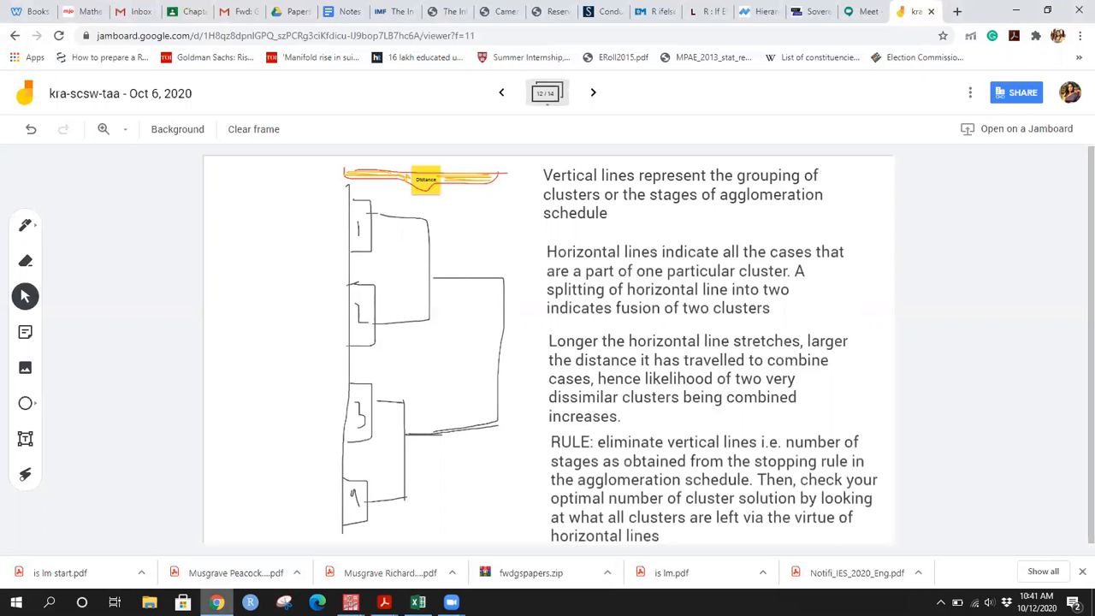
pyautogui.click(216, 602)
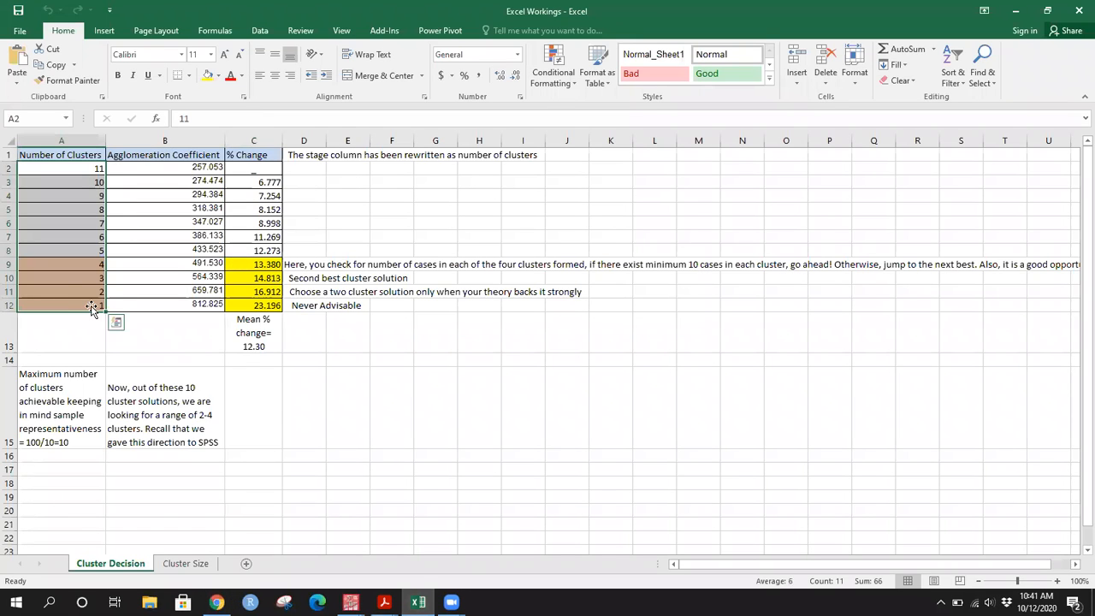
pyautogui.click(64, 305)
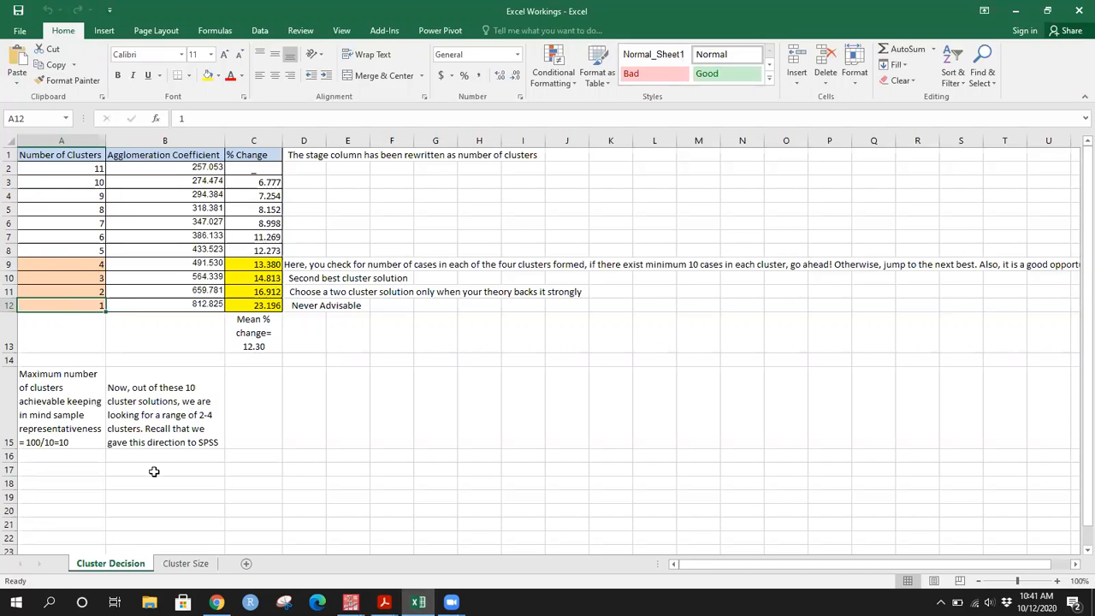
pyautogui.click(216, 602)
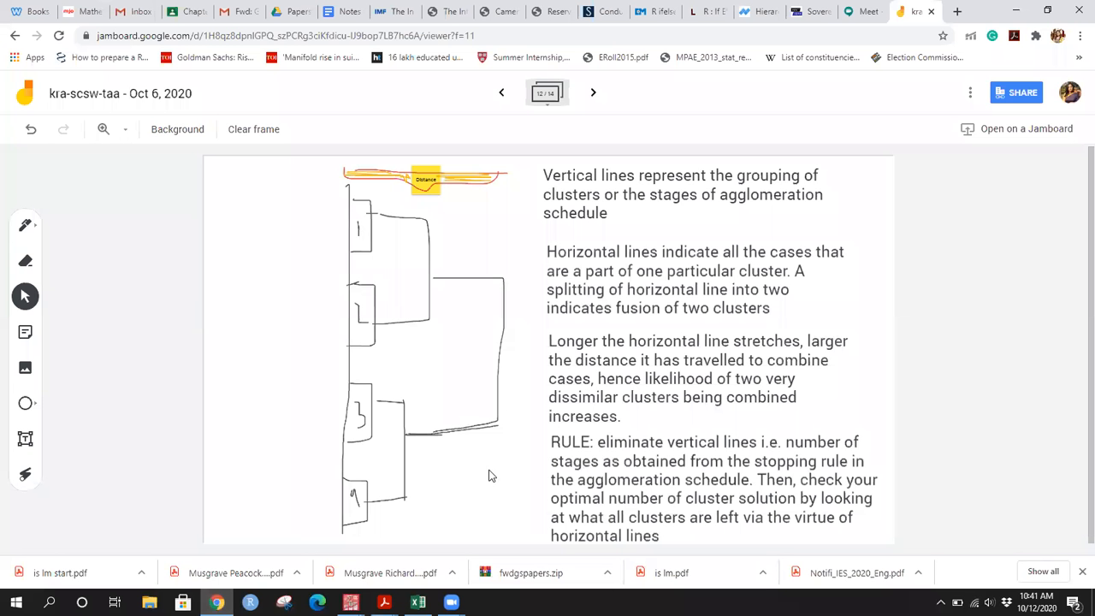